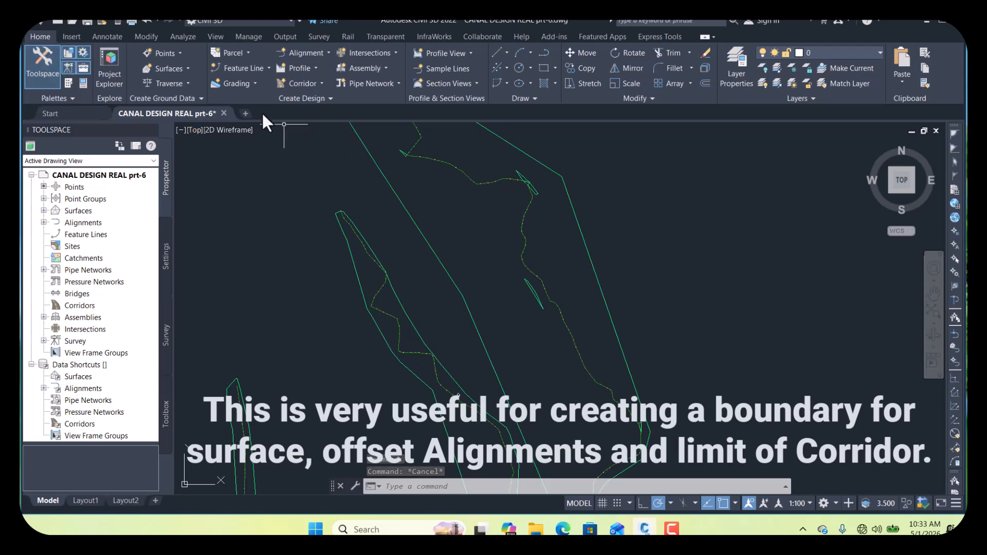
Create a feature line from the drain-8 alignment without a dynamic link, accepting the default vertex weeding
{"action": "left_click", "coordinate": [266, 68]}
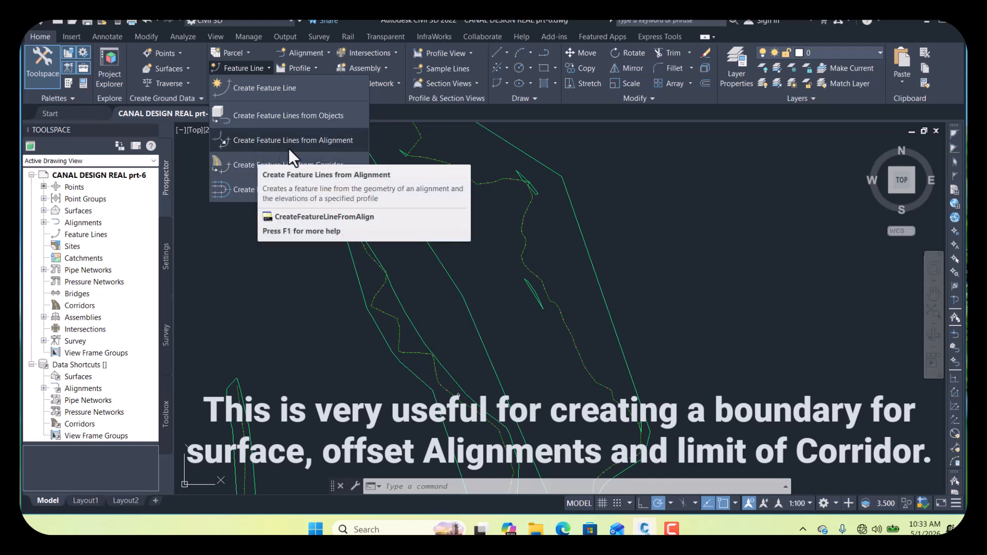
{"action": "left_click", "coordinate": [320, 143]}
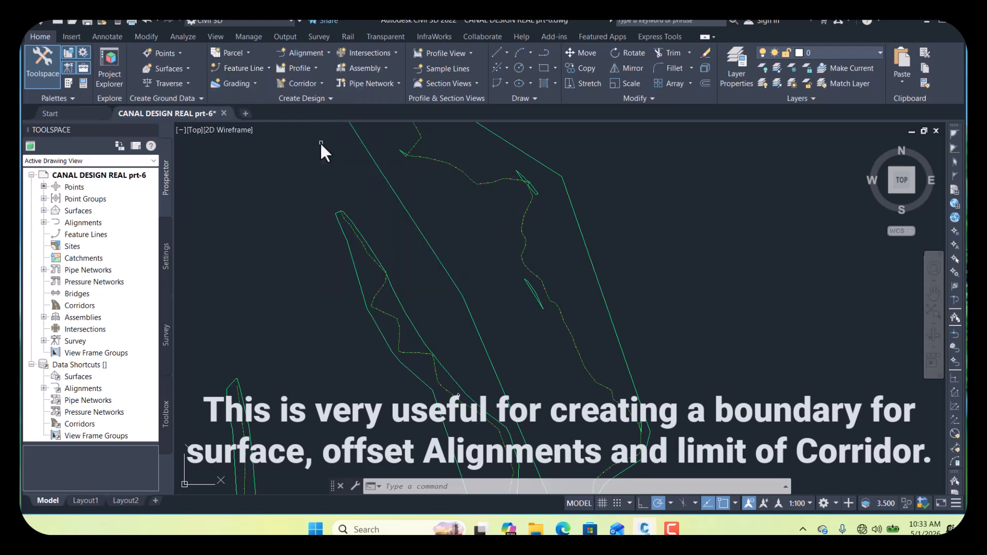
{"action": "left_click", "coordinate": [522, 235]}
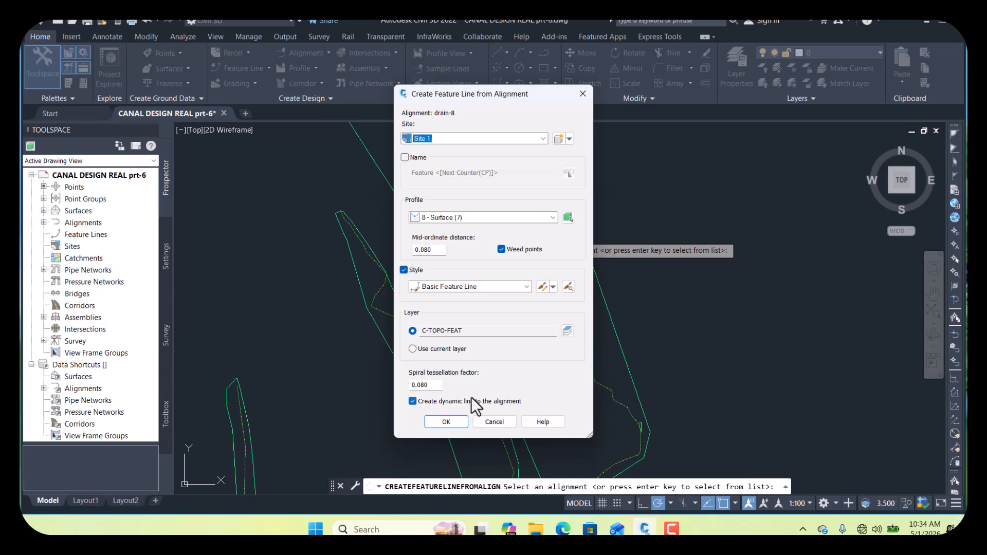
{"action": "left_click", "coordinate": [412, 401]}
{"action": "left_click", "coordinate": [446, 421]}
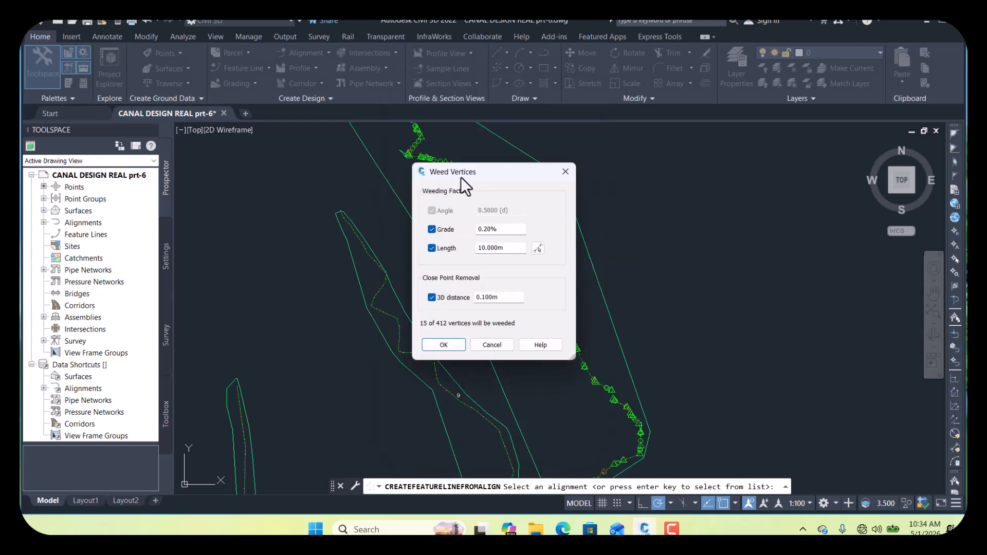
{"action": "left_click_drag", "start_coordinate": [502, 232], "coordinate": [466, 226]}
{"action": "left_click", "coordinate": [445, 348]}
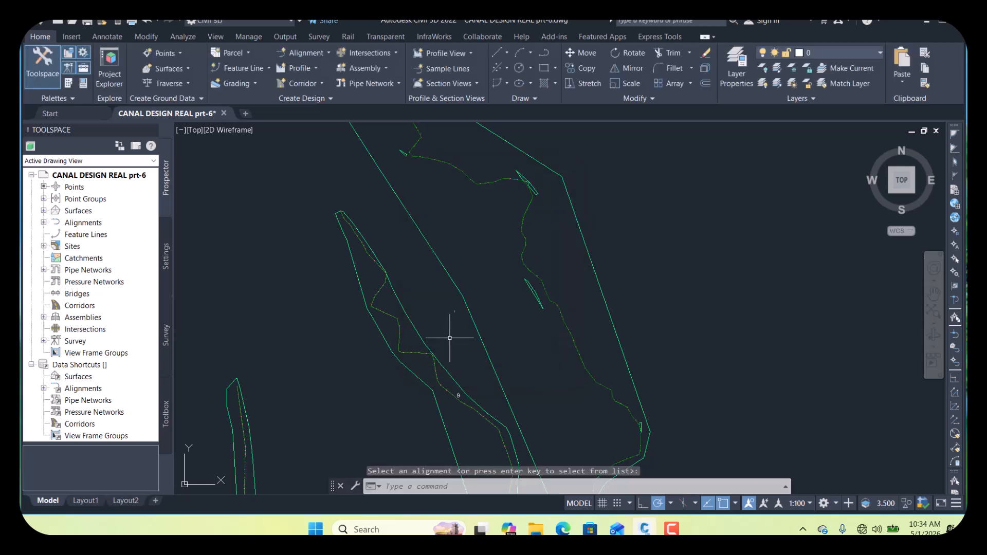
Offset the new feature line 10 m toward its west side with the OFFSET command
{"action": "scroll", "coordinate": [523, 273], "scroll_direction": "up", "scroll_amount": 6}
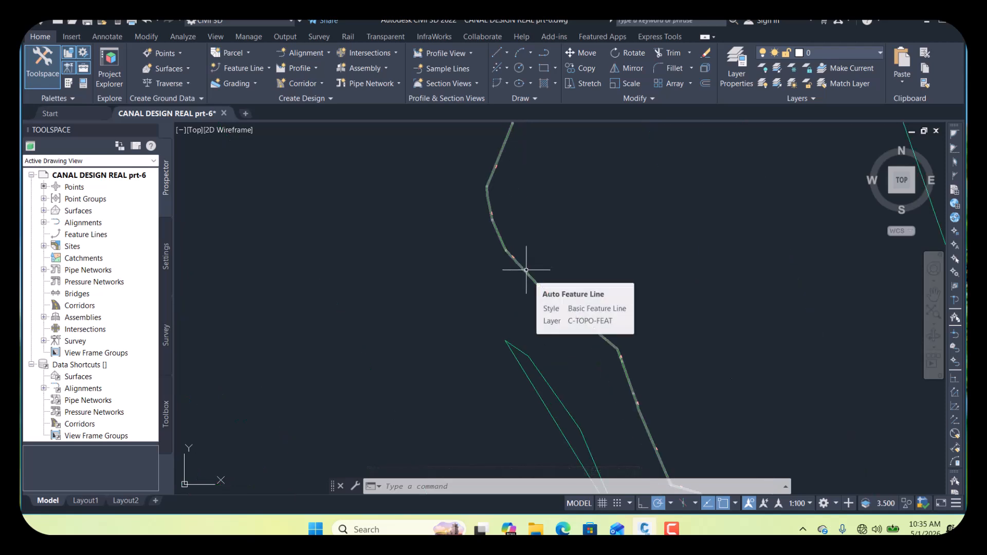
{"action": "scroll", "coordinate": [504, 277], "scroll_direction": "down", "scroll_amount": 3}
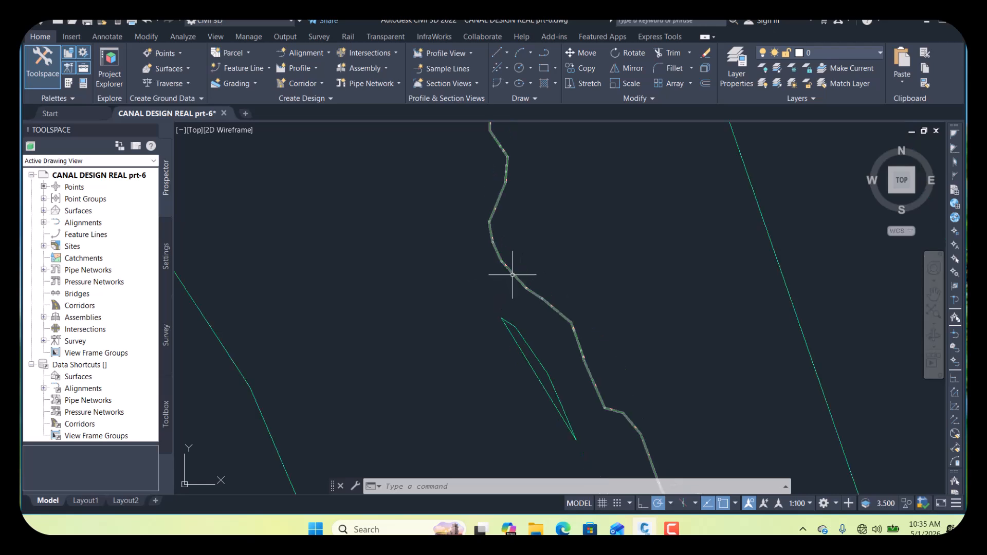
{"action": "left_click", "coordinate": [513, 273]}
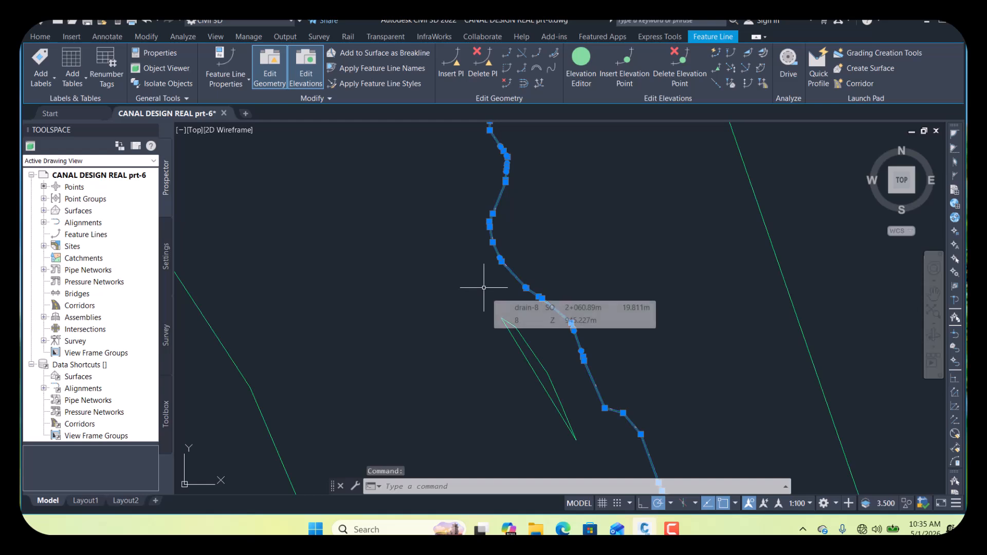
{"action": "key", "text": "Escape"}
{"action": "type", "text": "OF"}
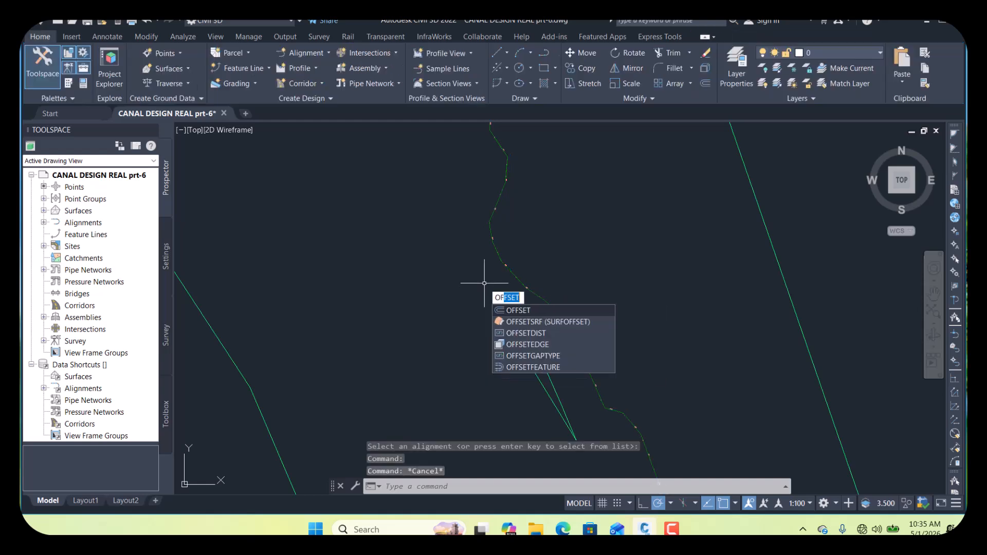
{"action": "key", "text": "Return"}
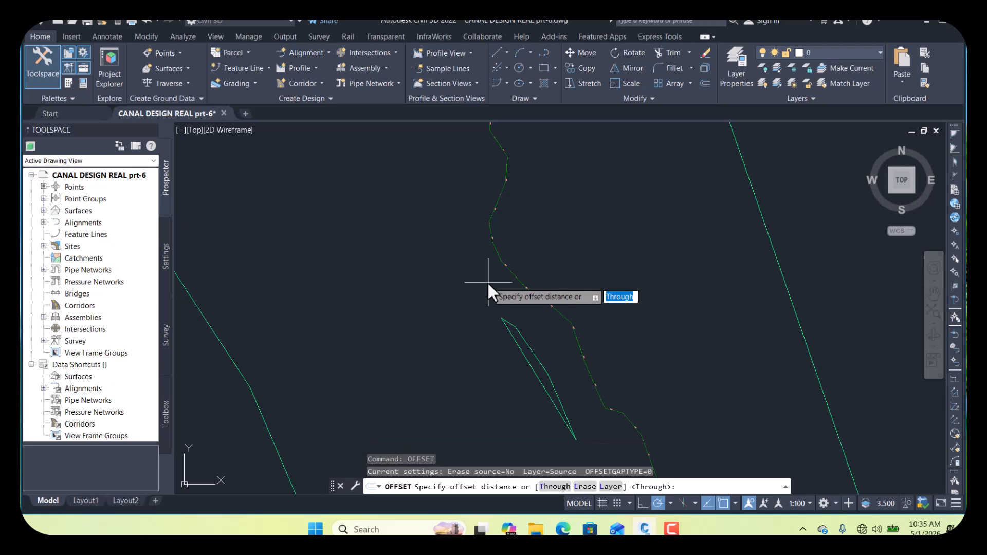
{"action": "type", "text": "1"}
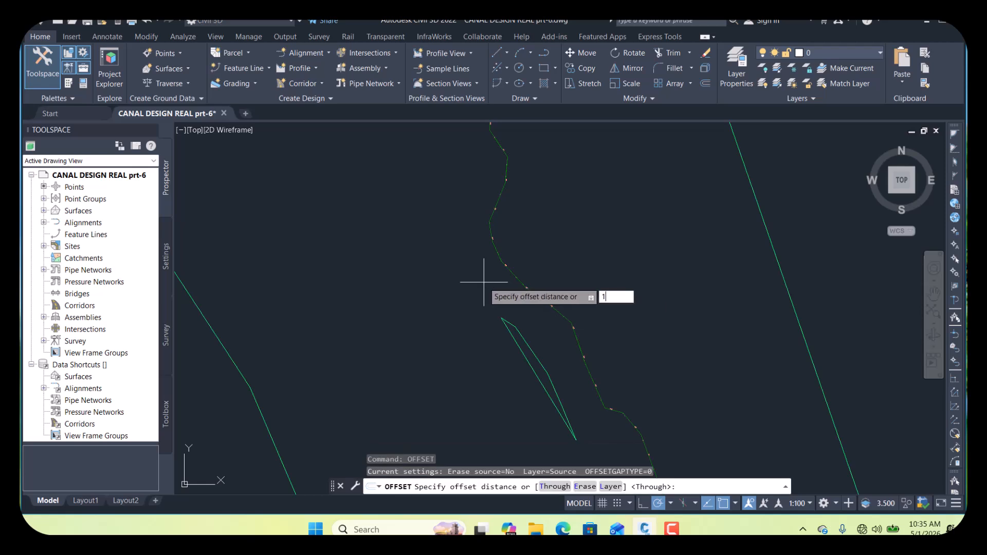
{"action": "type", "text": "0"}
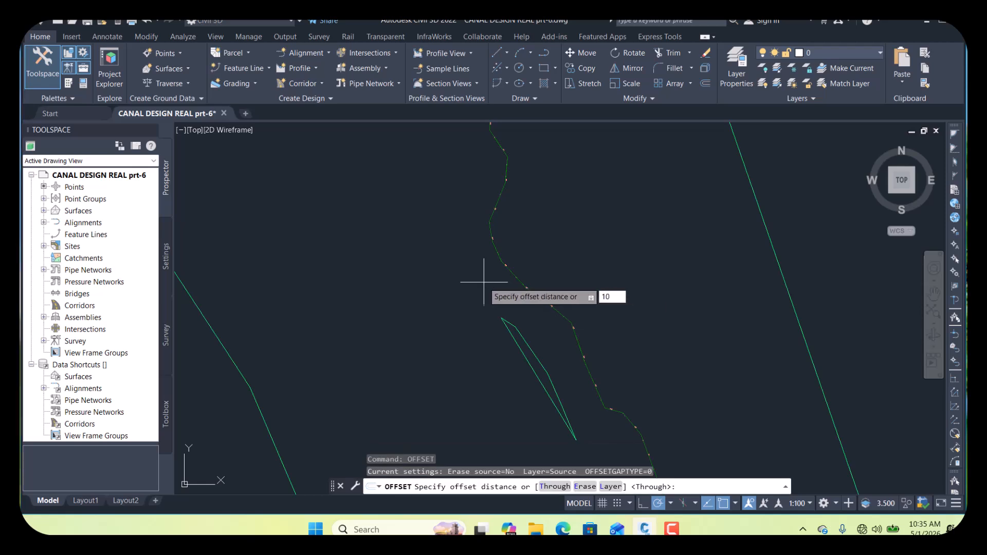
{"action": "key", "text": "Return"}
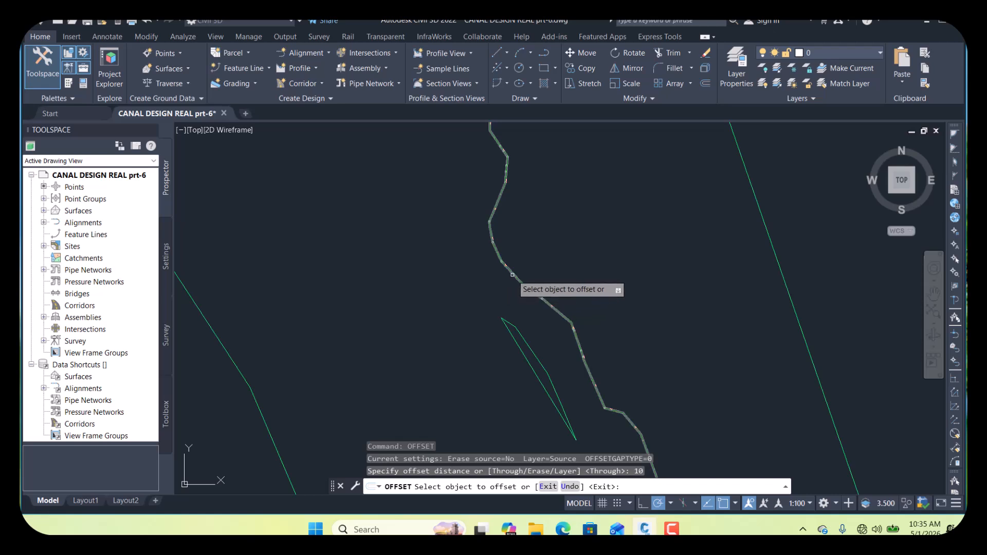
{"action": "left_click", "coordinate": [512, 275]}
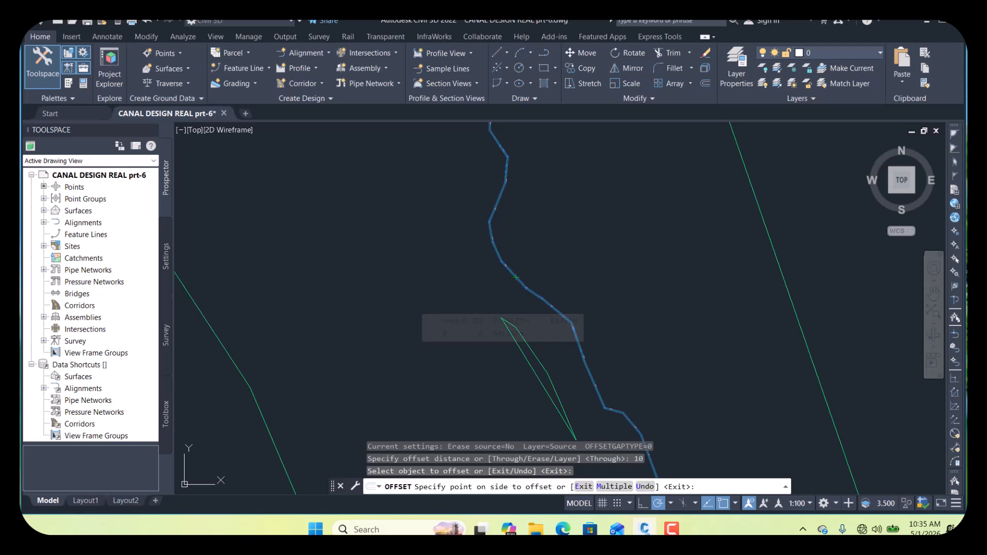
{"action": "left_click", "coordinate": [412, 300]}
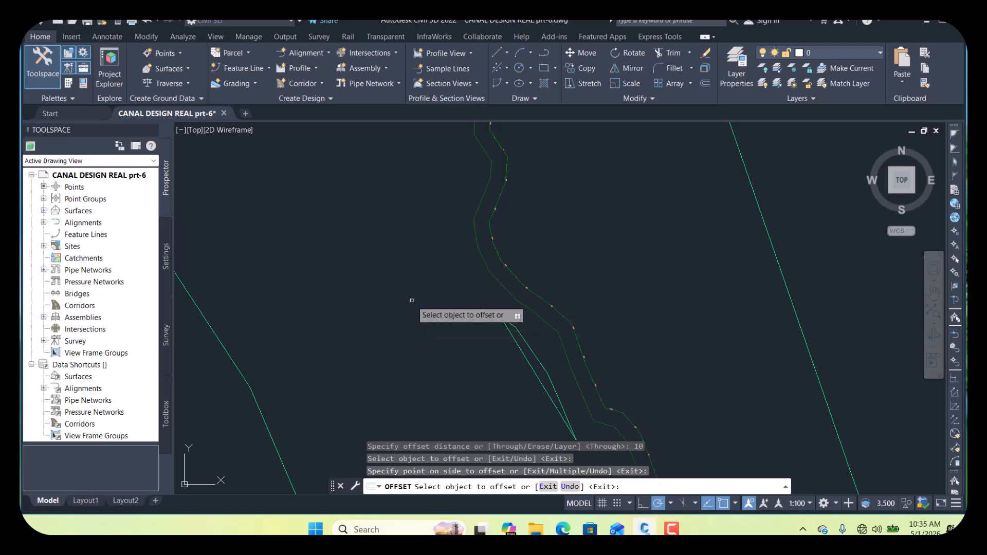
{"action": "key", "text": "Escape"}
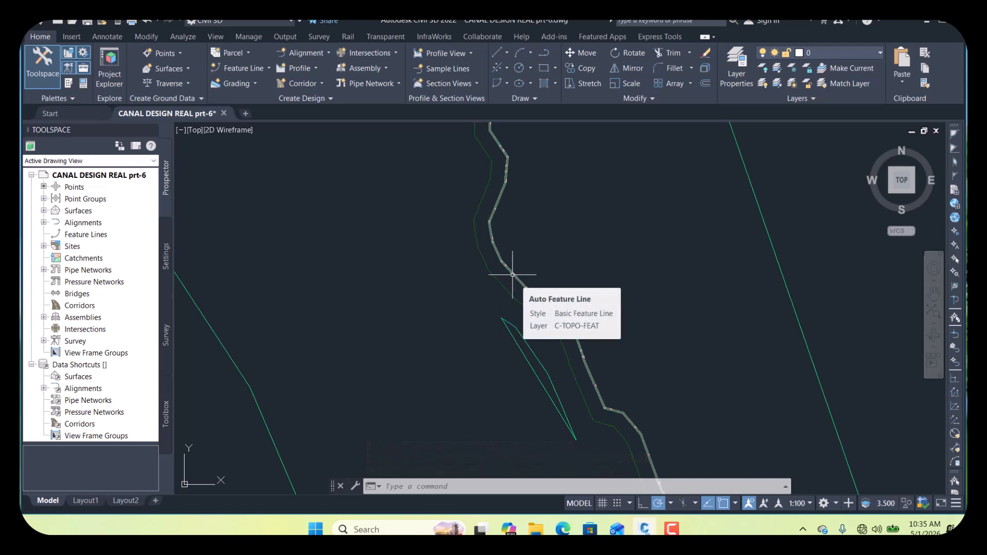
Erase the original feature line created from the alignment
{"action": "left_click", "coordinate": [513, 275]}
{"action": "type", "text": "E"}
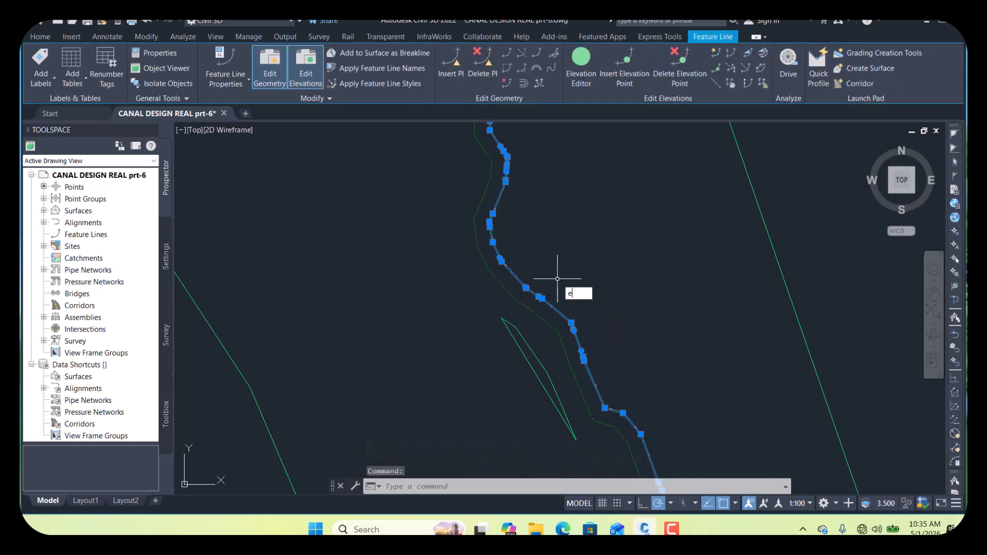
{"action": "key", "text": "Return"}
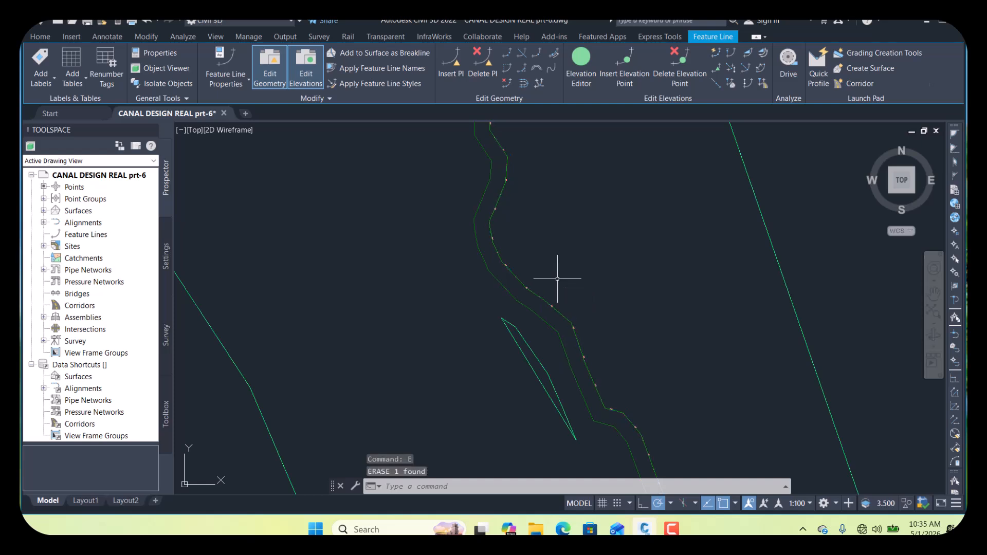
Open the offset feature line in the Elevation Editor and set all its vertex elevations to 0
{"action": "mouse_move", "coordinate": [522, 282]}
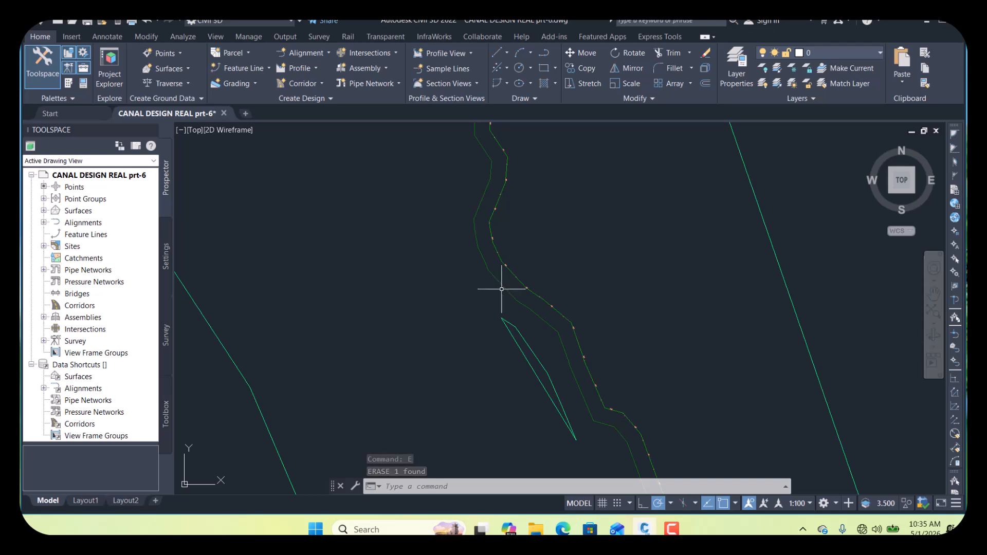
{"action": "left_click", "coordinate": [503, 286]}
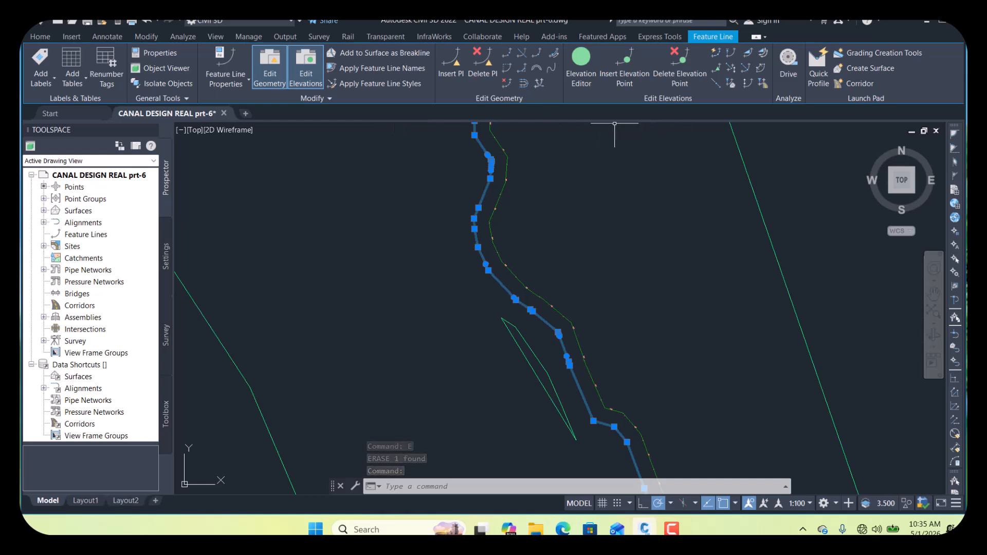
{"action": "left_click", "coordinate": [587, 85]}
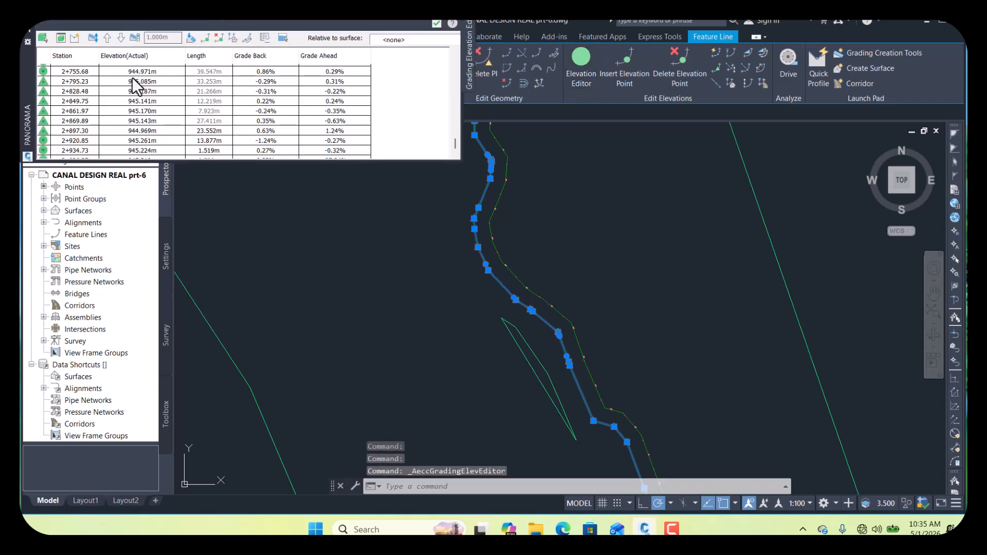
{"action": "scroll", "coordinate": [132, 77], "scroll_direction": "up", "scroll_amount": 2}
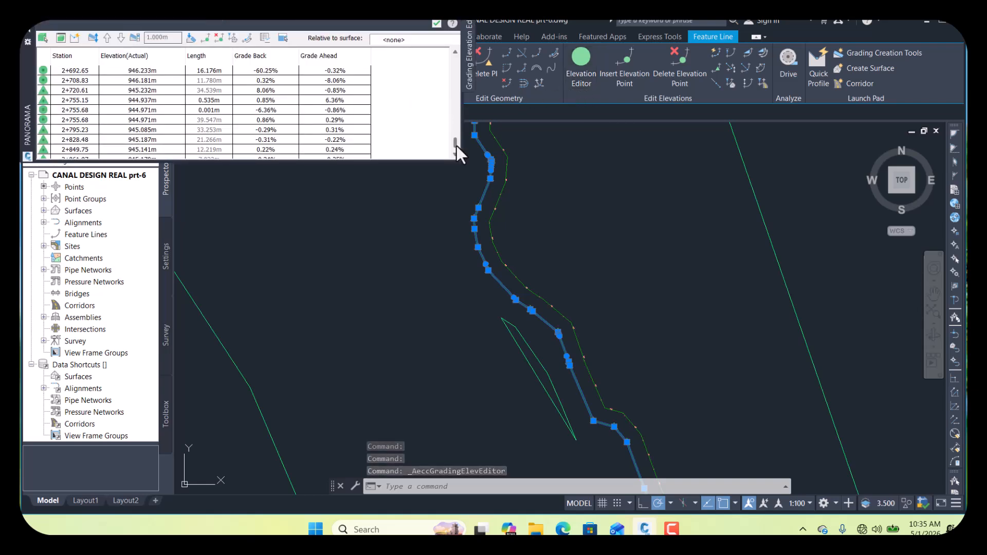
{"action": "left_click_drag", "start_coordinate": [455, 146], "coordinate": [456, 57]}
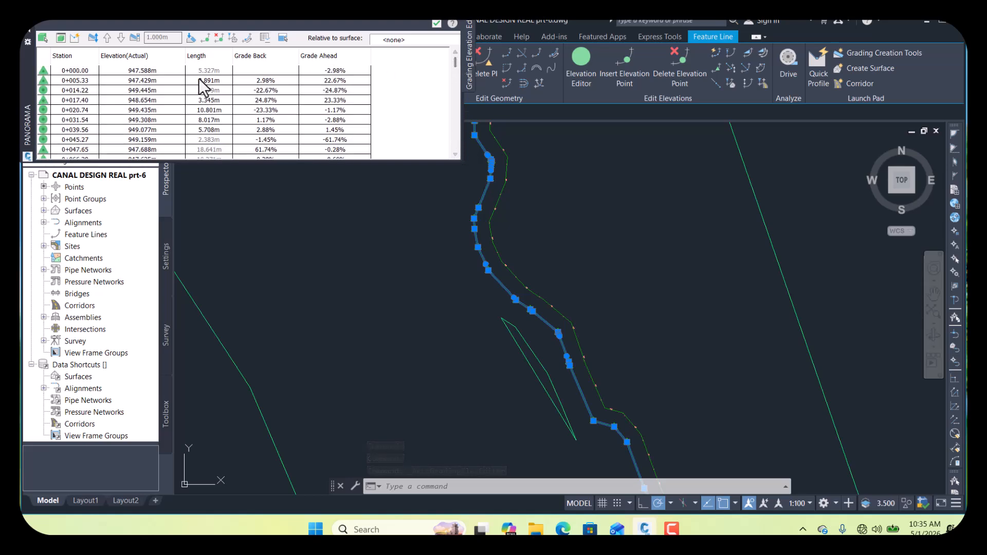
{"action": "left_click", "coordinate": [142, 69]}
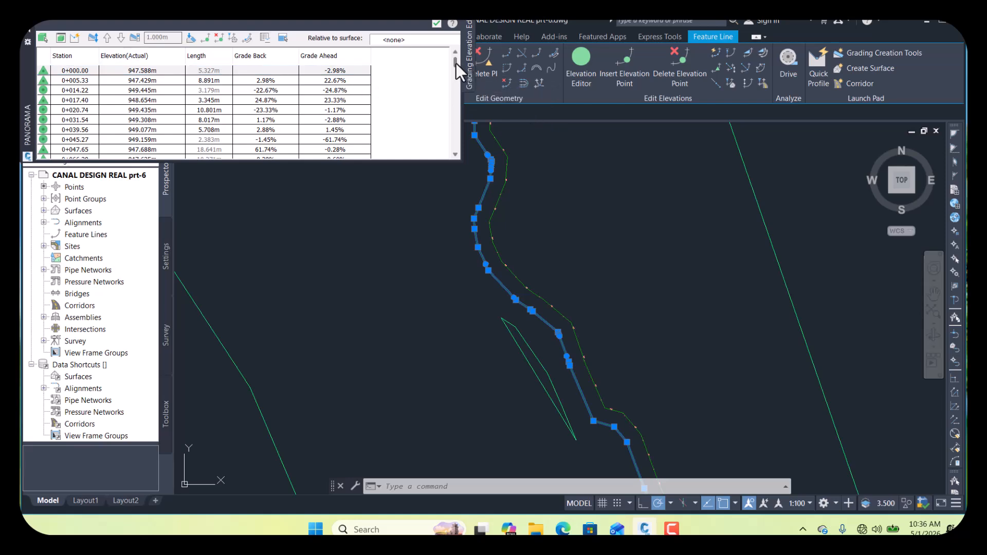
{"action": "left_click_drag", "start_coordinate": [455, 66], "coordinate": [453, 157]}
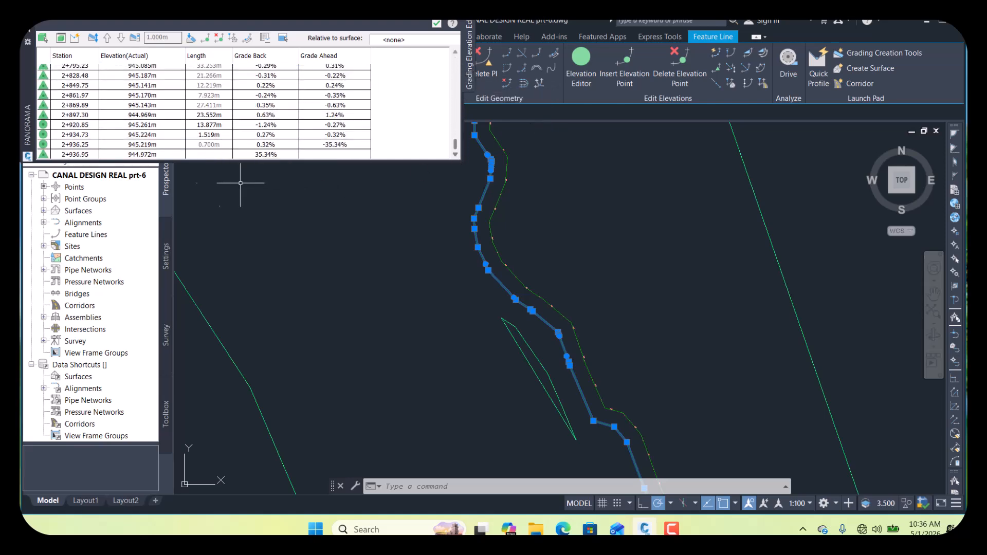
{"action": "left_click", "coordinate": [142, 156], "text": "shift"}
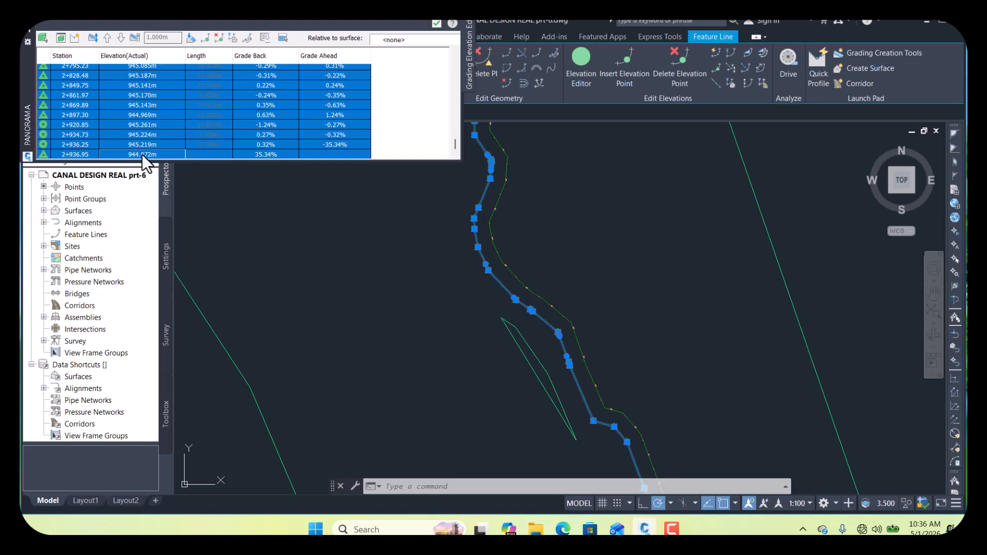
{"action": "left_click", "coordinate": [142, 154]}
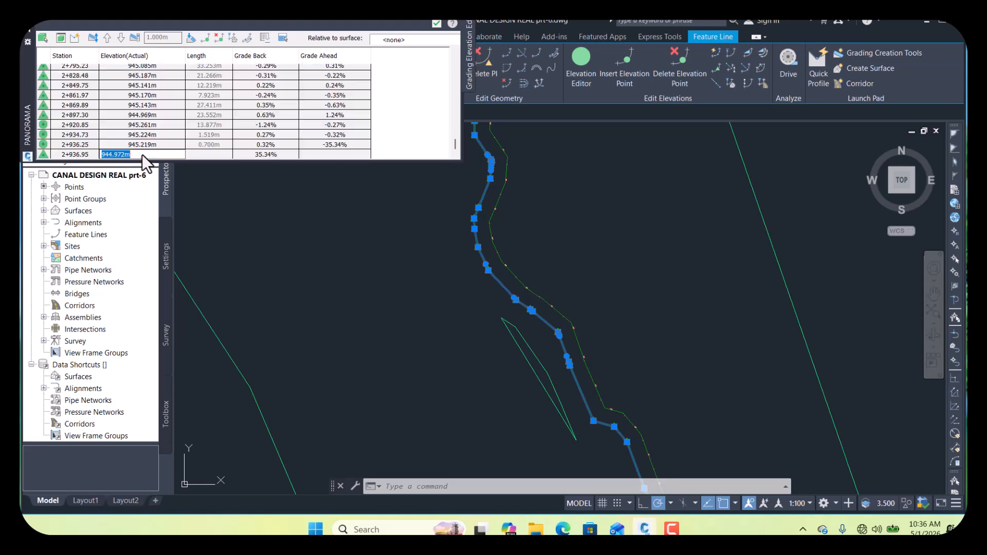
{"action": "type", "text": "0"}
{"action": "key", "text": "Return"}
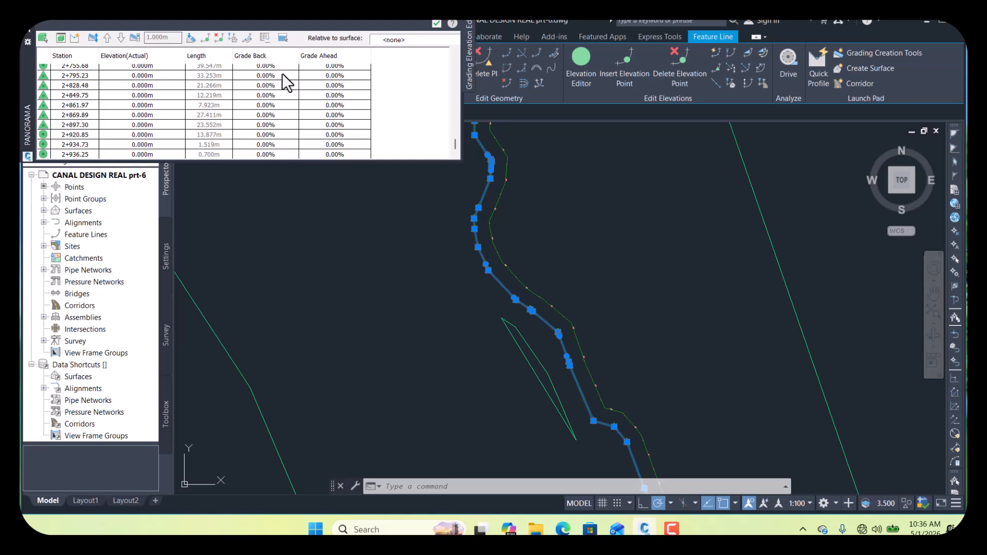
Scroll through the vertex elevations to check them, then close the Elevation Editor and deselect the line
{"action": "scroll", "coordinate": [282, 73], "scroll_direction": "up", "scroll_amount": 2}
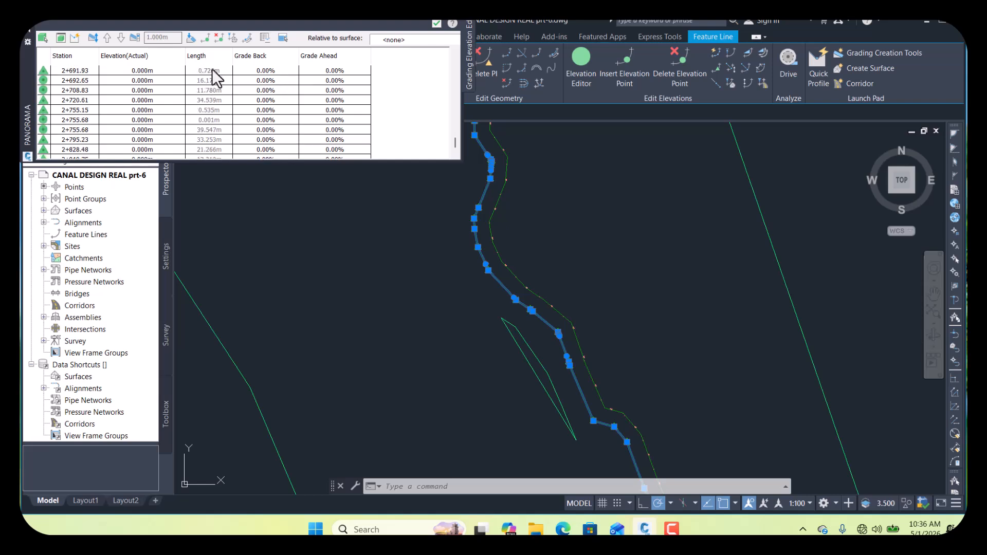
{"action": "scroll", "coordinate": [215, 135], "scroll_direction": "up", "scroll_amount": 4}
{"action": "scroll", "coordinate": [215, 133], "scroll_direction": "up", "scroll_amount": 5}
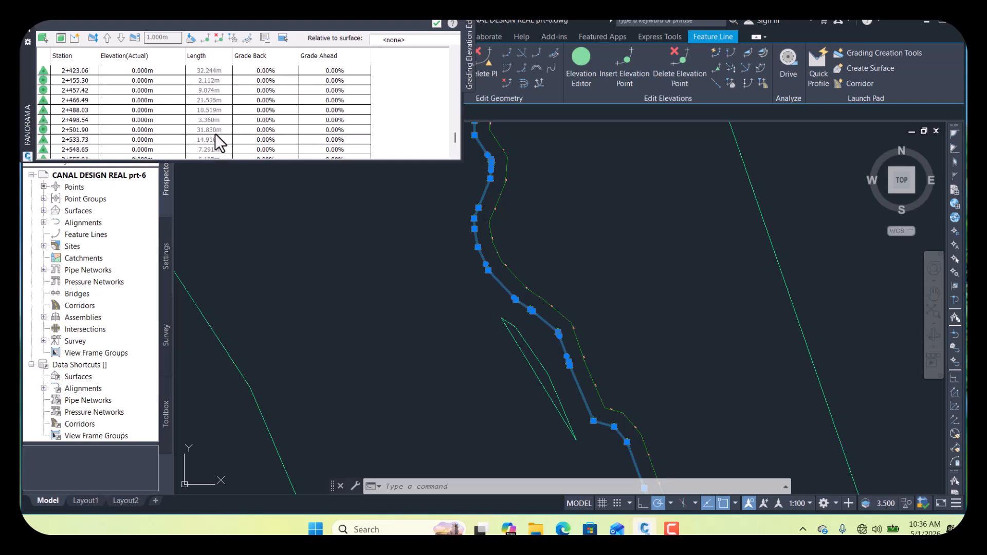
{"action": "scroll", "coordinate": [215, 134], "scroll_direction": "up", "scroll_amount": 5}
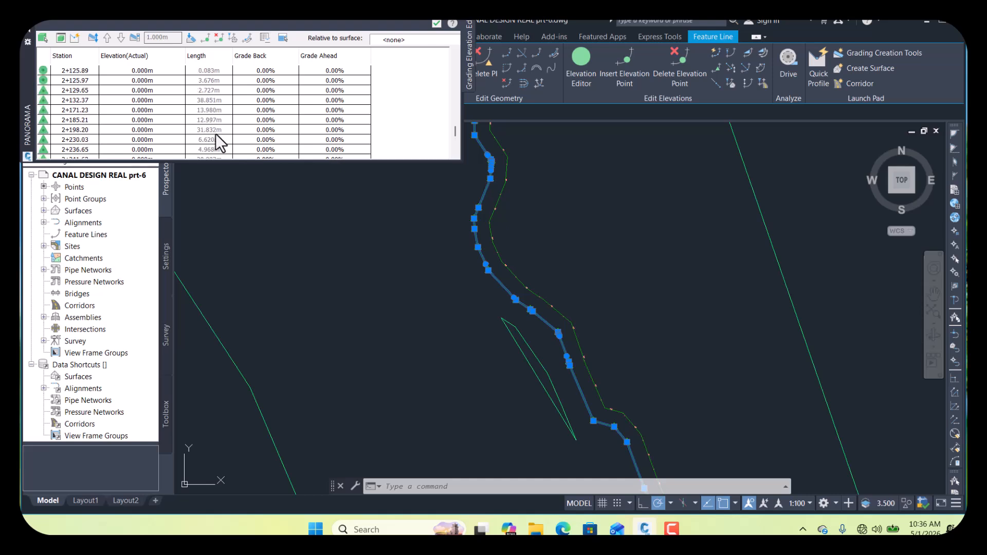
{"action": "scroll", "coordinate": [217, 135], "scroll_direction": "up", "scroll_amount": 5}
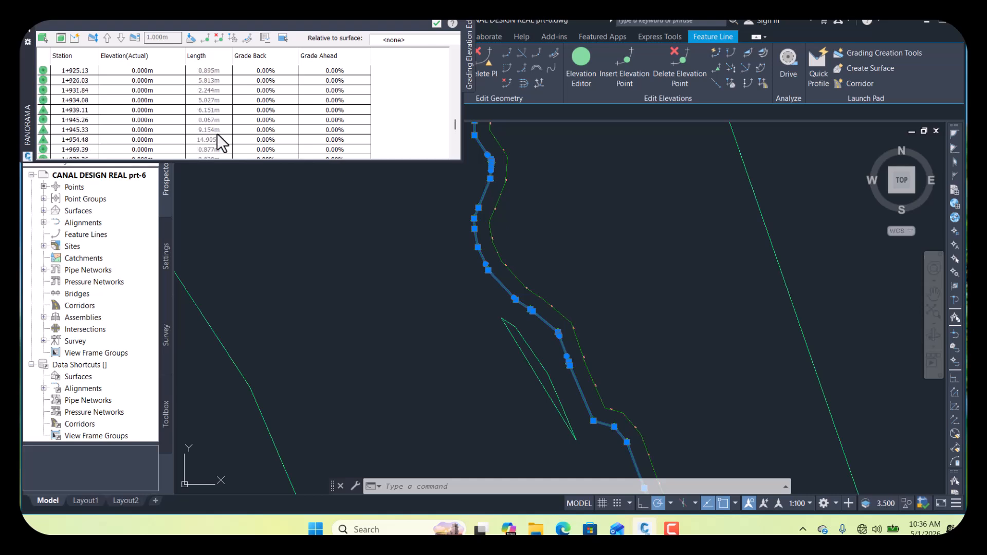
{"action": "scroll", "coordinate": [221, 132], "scroll_direction": "up", "scroll_amount": 2}
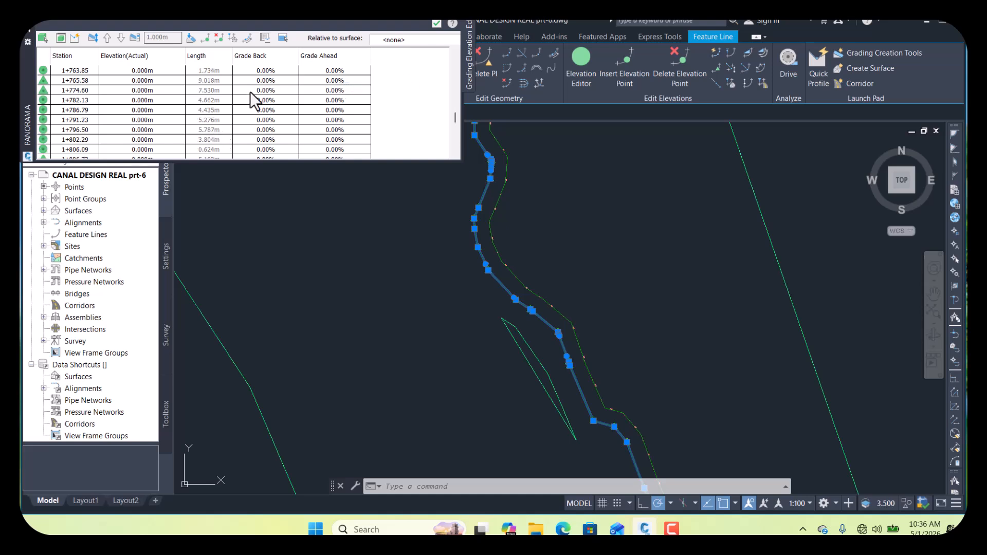
{"action": "left_click", "coordinate": [437, 25]}
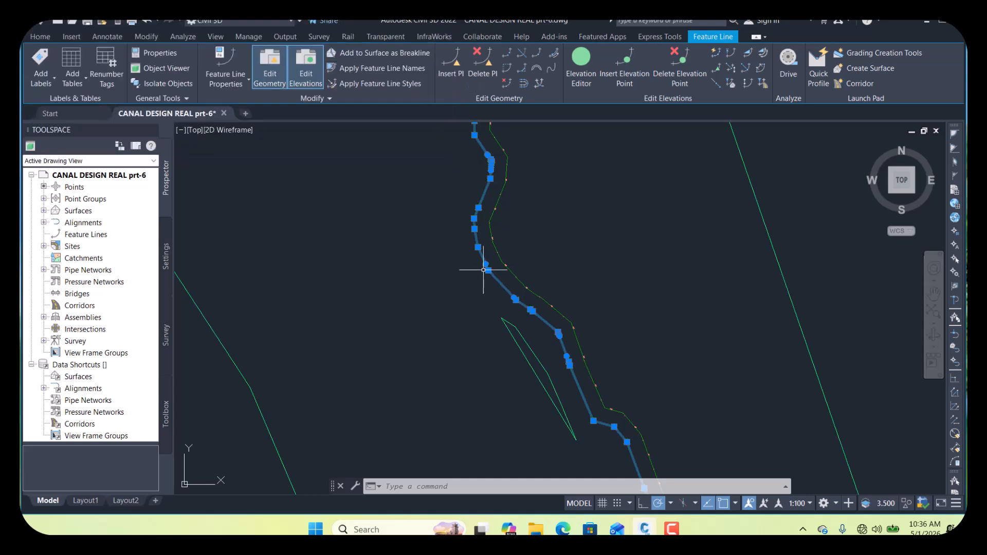
{"action": "key", "text": "Escape"}
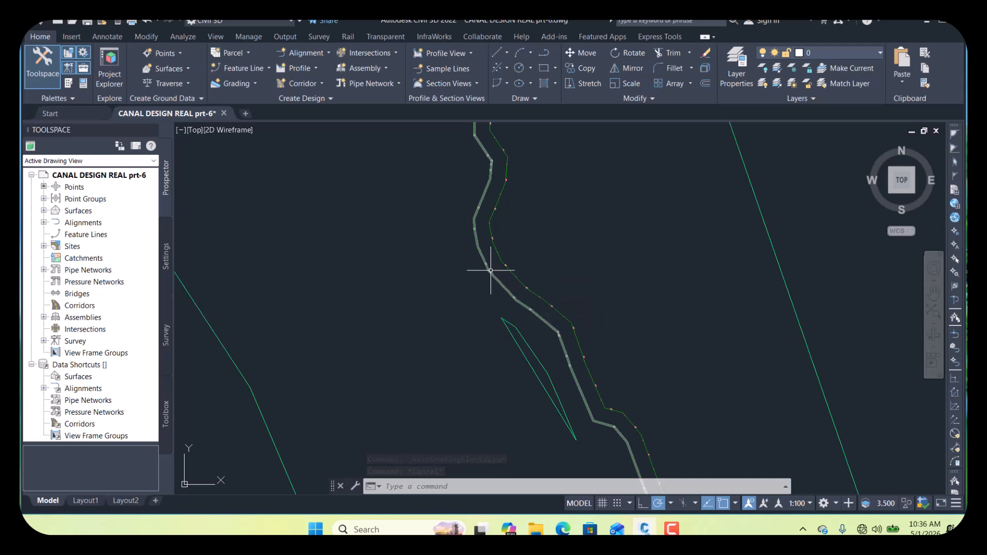
Open the offset feature line's properties to inspect them
{"action": "left_click", "coordinate": [491, 271]}
{"action": "right_click", "coordinate": [441, 268]}
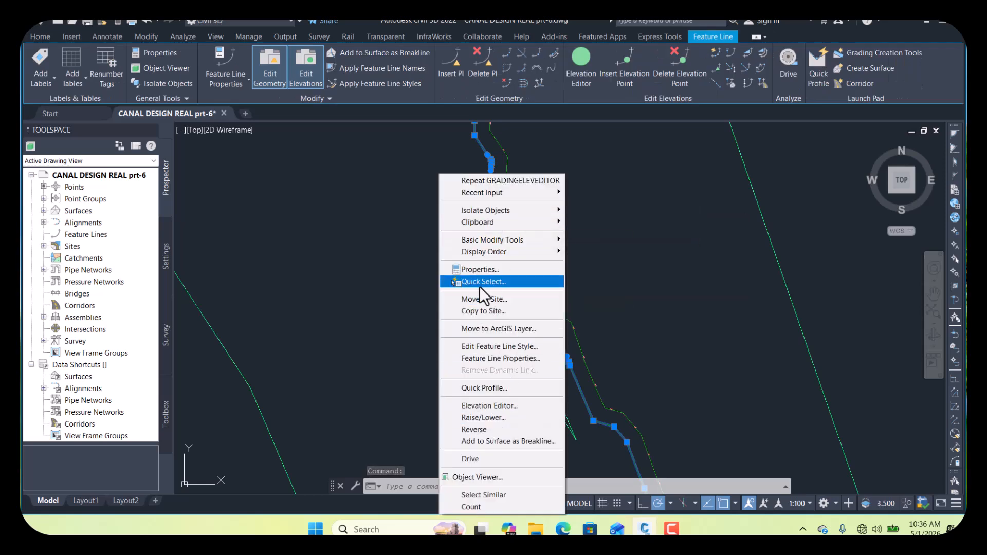
{"action": "left_click", "coordinate": [479, 271]}
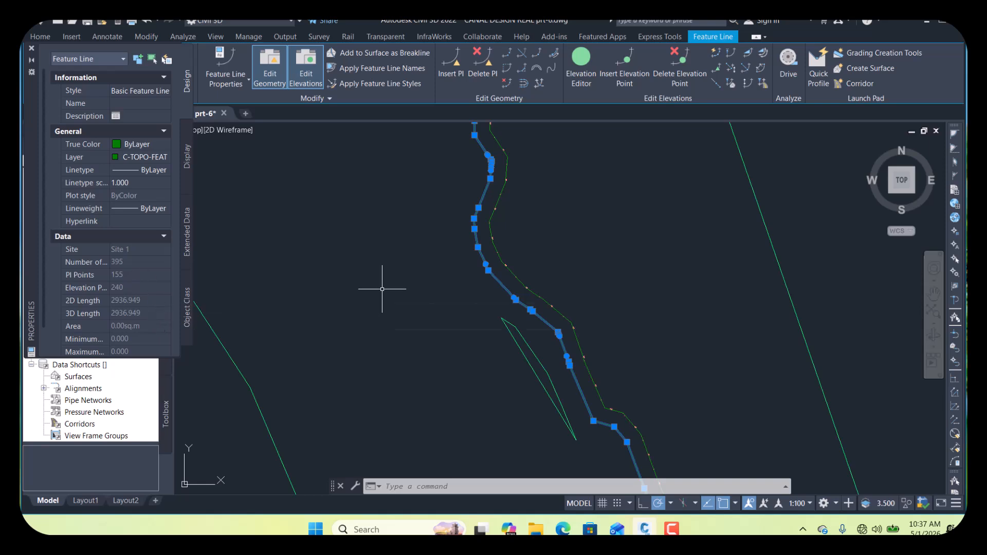
{"action": "key", "text": "Escape"}
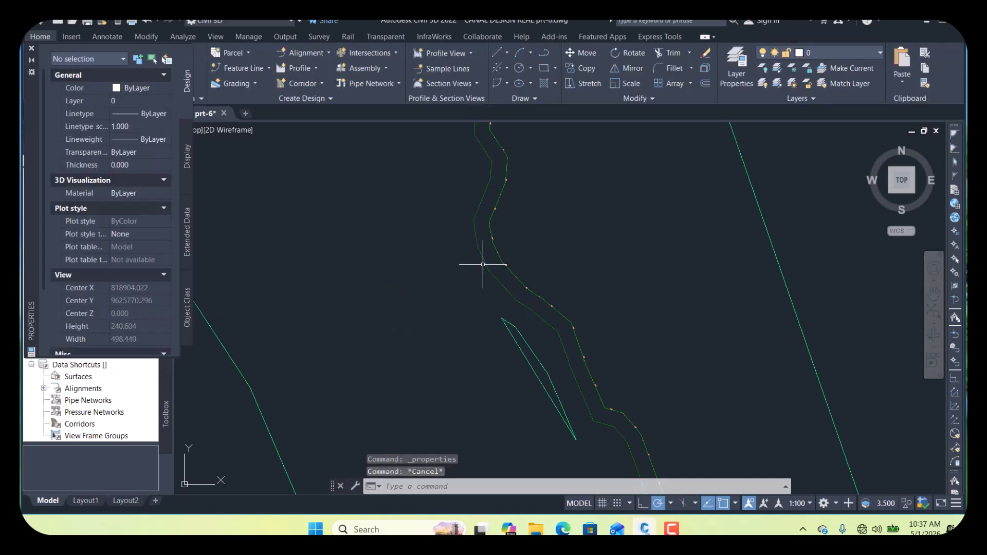
Explode the offset feature line into a plain polyline with the EXPLODE command
{"action": "left_click", "coordinate": [486, 263]}
{"action": "type", "text": "EXP"}
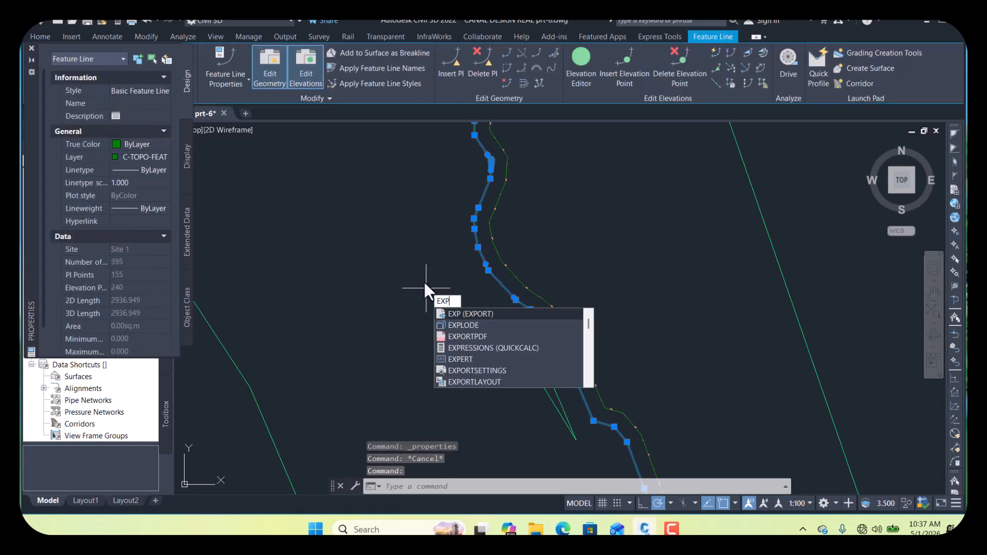
{"action": "left_click", "coordinate": [458, 326]}
{"action": "key", "text": "Return"}
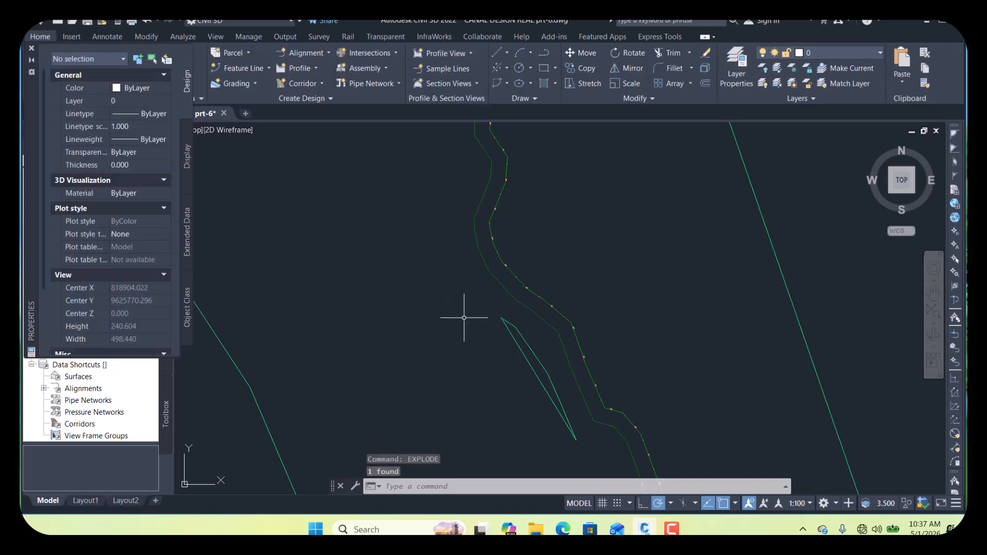
Set the exploded polyline's colour to ByBlock
{"action": "left_click", "coordinate": [494, 277]}
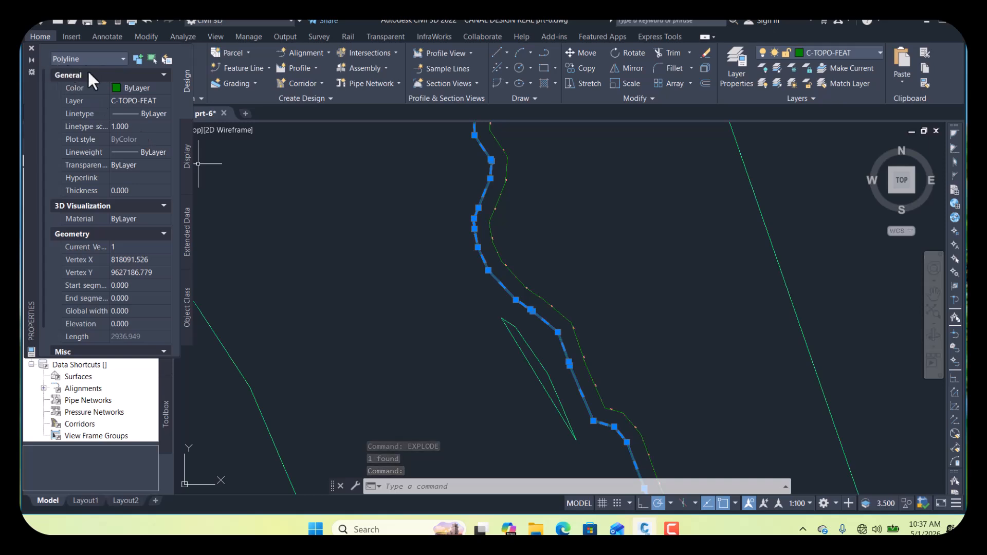
{"action": "scroll", "coordinate": [131, 250], "scroll_direction": "down", "scroll_amount": 1}
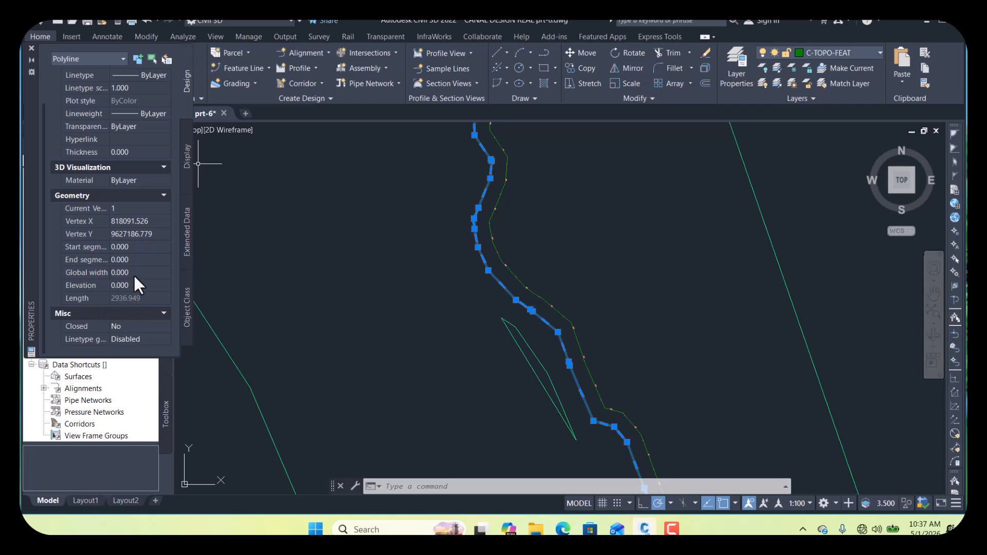
{"action": "scroll", "coordinate": [135, 285], "scroll_direction": "up", "scroll_amount": 1}
{"action": "left_click", "coordinate": [146, 88]}
{"action": "left_click", "coordinate": [146, 88]}
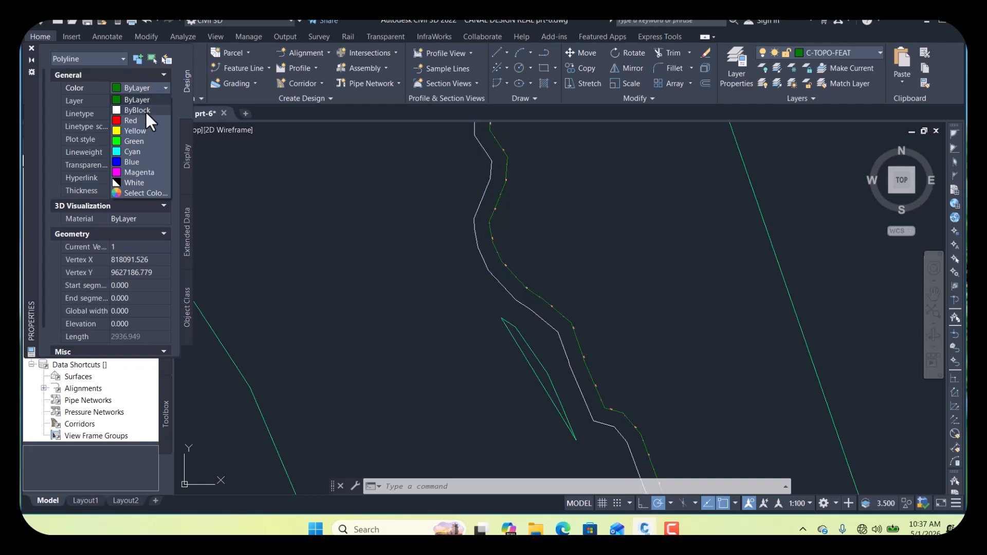
{"action": "left_click", "coordinate": [145, 110]}
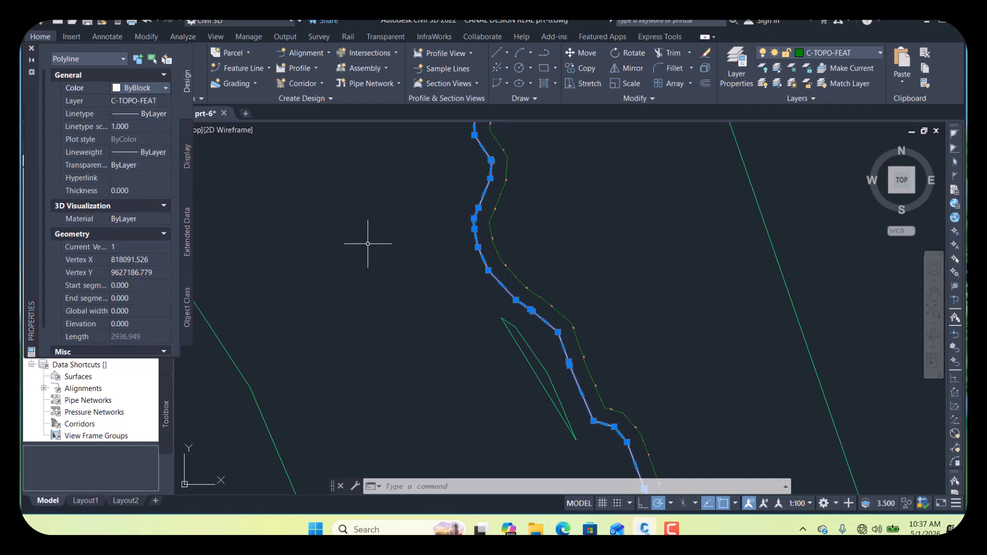
{"action": "key", "text": "Escape"}
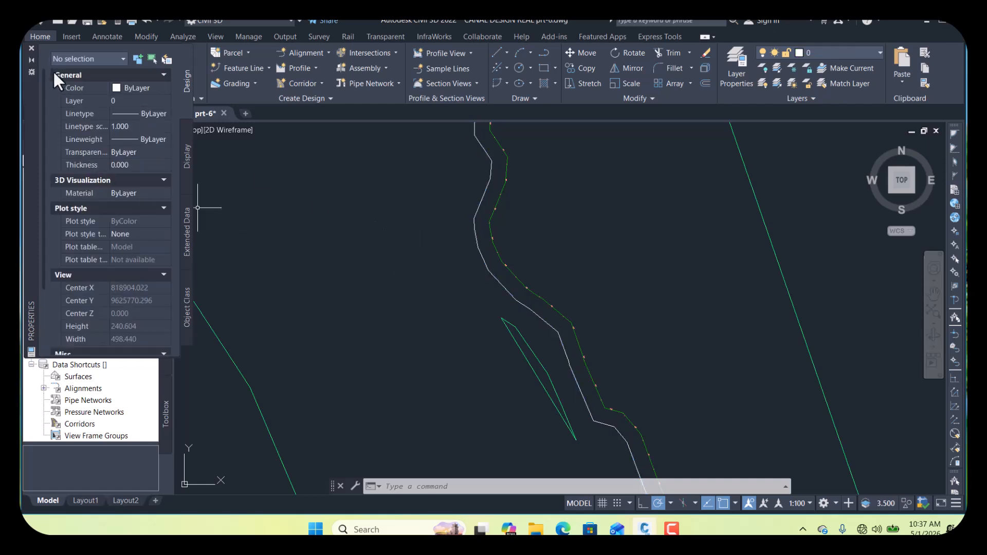
Offset the polyline 20 m toward its east side with the OFFSET command
{"action": "left_click", "coordinate": [32, 49]}
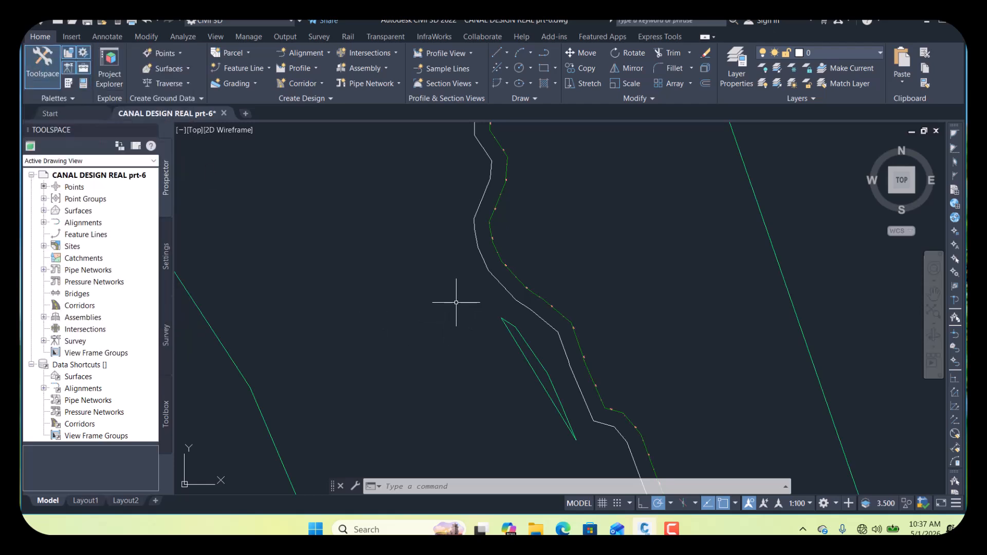
{"action": "type", "text": "o"}
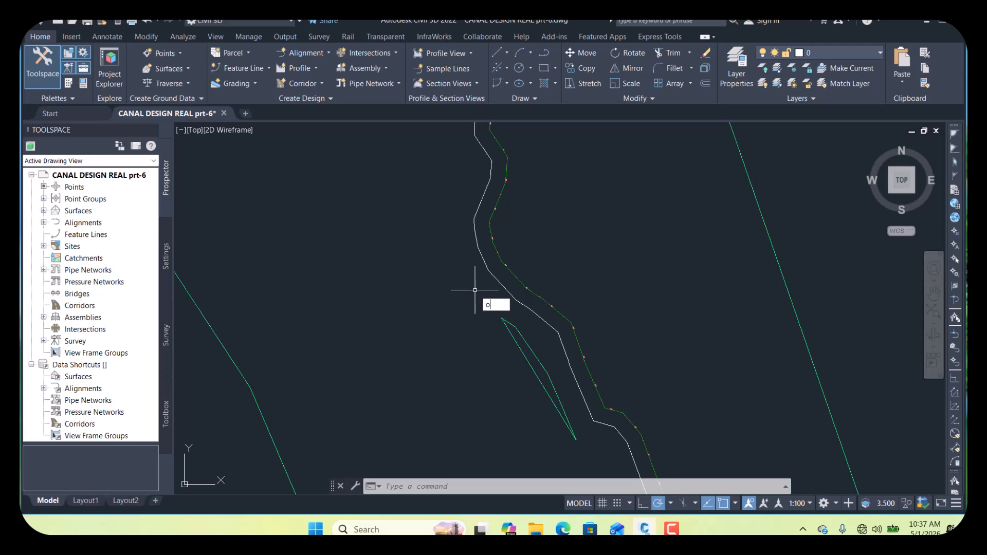
{"action": "key", "text": "Return"}
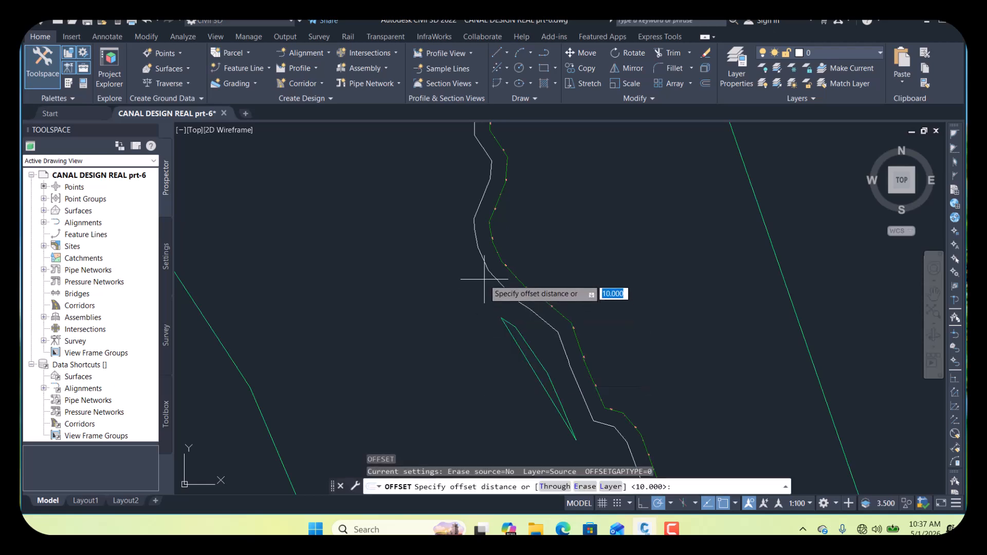
{"action": "type", "text": "20"}
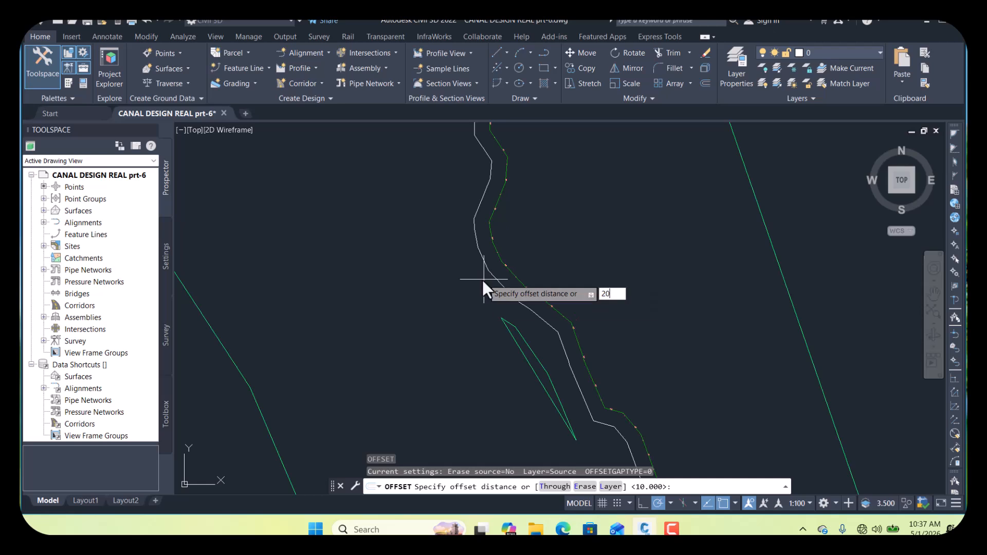
{"action": "key", "text": "Return"}
{"action": "left_click", "coordinate": [489, 274]}
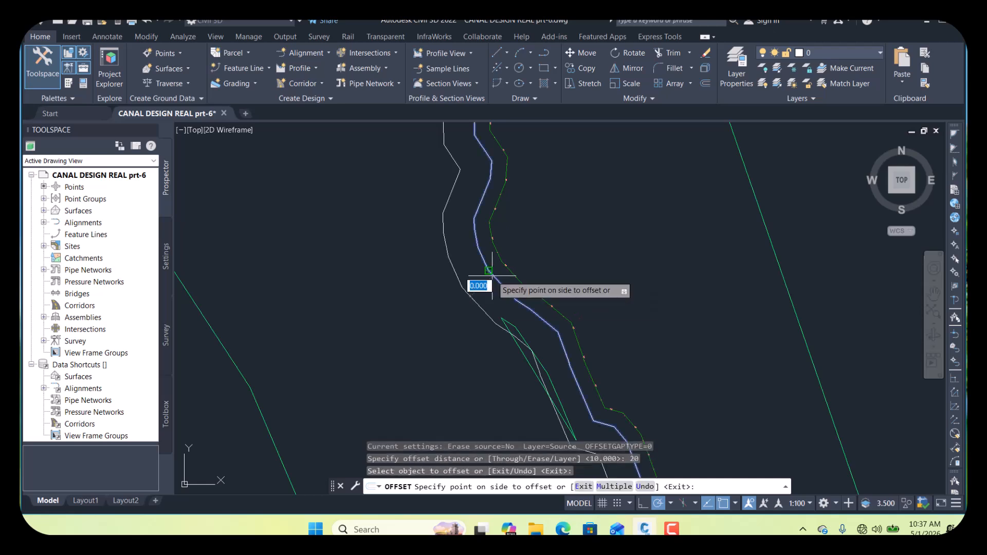
{"action": "left_click", "coordinate": [575, 252]}
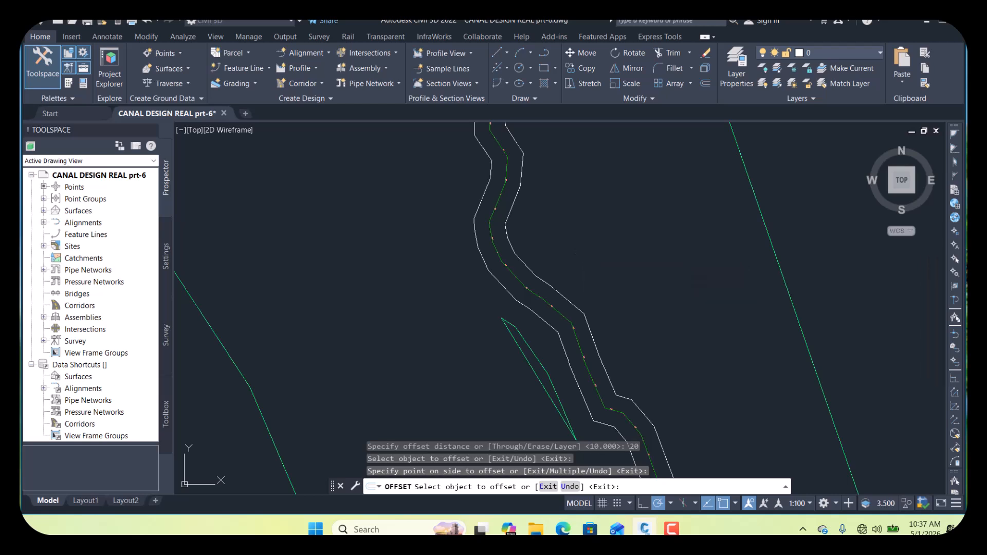
{"action": "key", "text": "Return"}
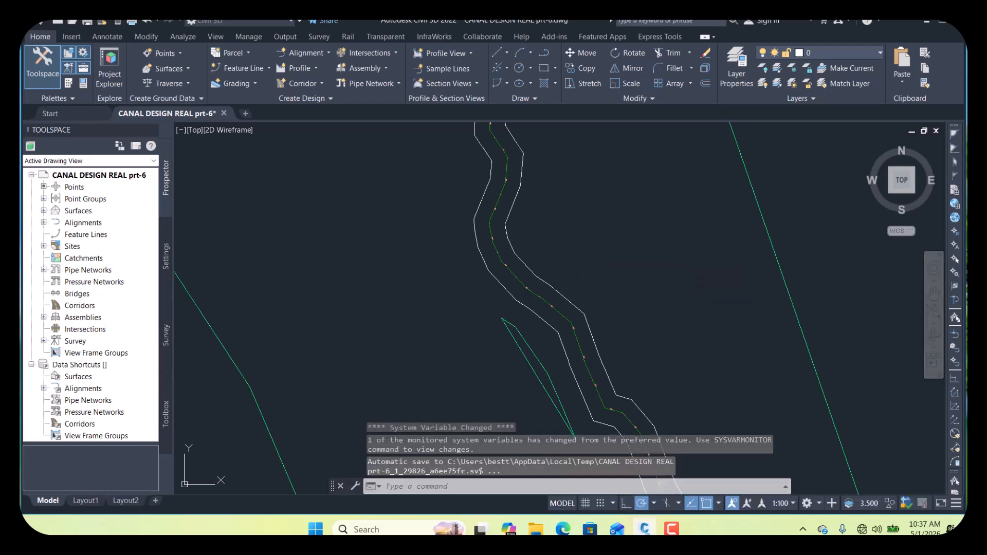
Draw a polyline connecting the northern ends of the two parallel polylines
{"action": "scroll", "coordinate": [466, 326], "scroll_direction": "down", "scroll_amount": 3}
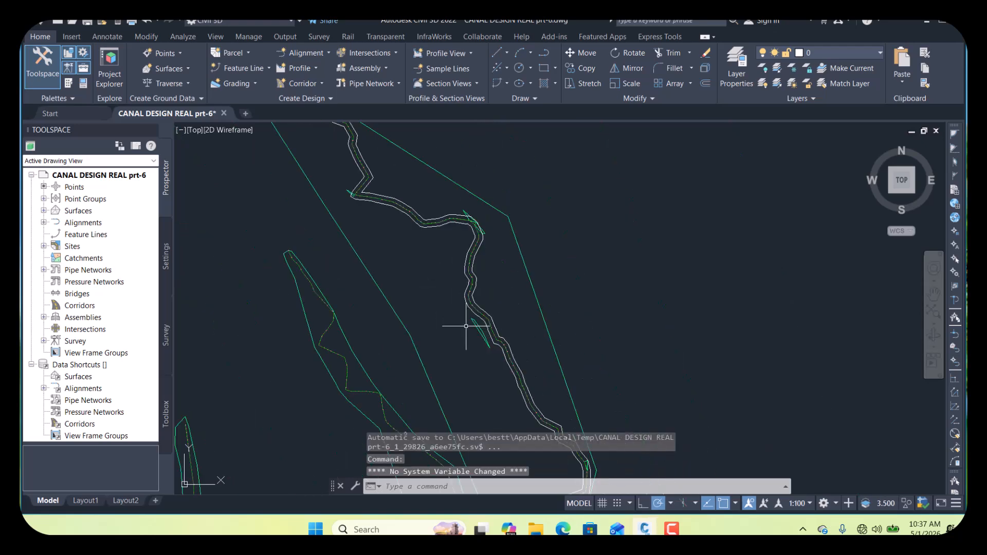
{"action": "scroll", "coordinate": [466, 326], "scroll_direction": "down", "scroll_amount": 4}
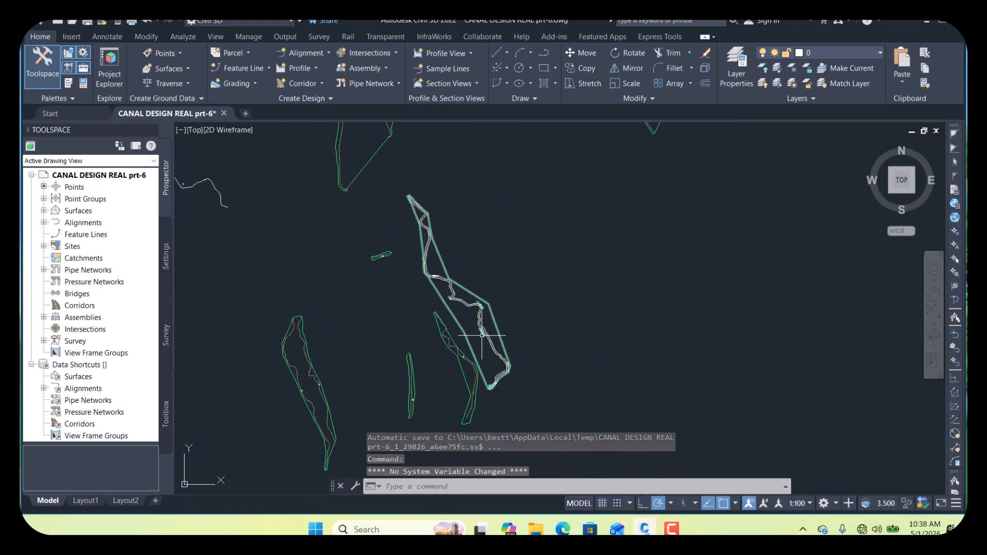
{"action": "scroll", "coordinate": [418, 241], "scroll_direction": "up", "scroll_amount": 5}
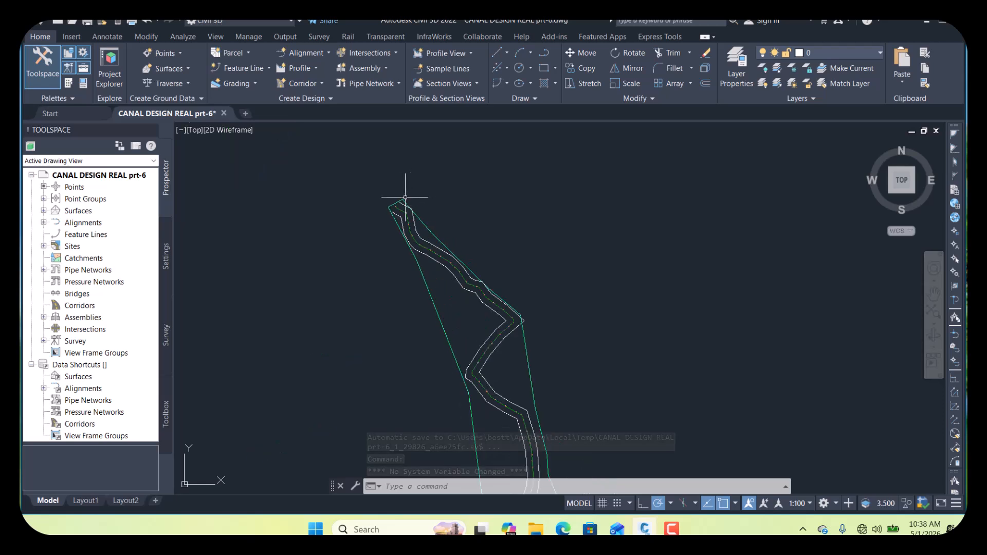
{"action": "scroll", "coordinate": [415, 214], "scroll_direction": "up", "scroll_amount": 5}
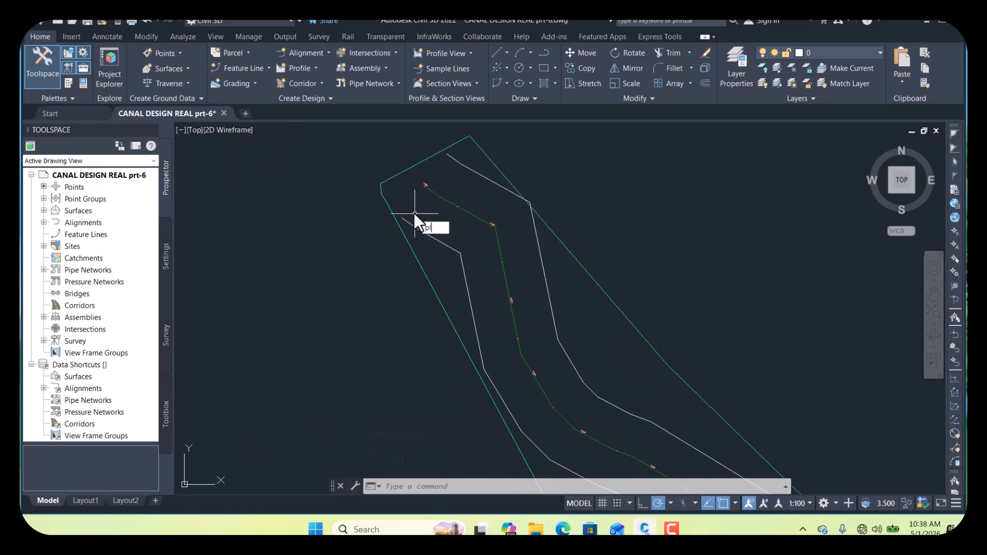
{"action": "key", "text": "Return"}
{"action": "left_click", "coordinate": [402, 218]}
{"action": "scroll", "coordinate": [370, 209], "scroll_direction": "up", "scroll_amount": 4}
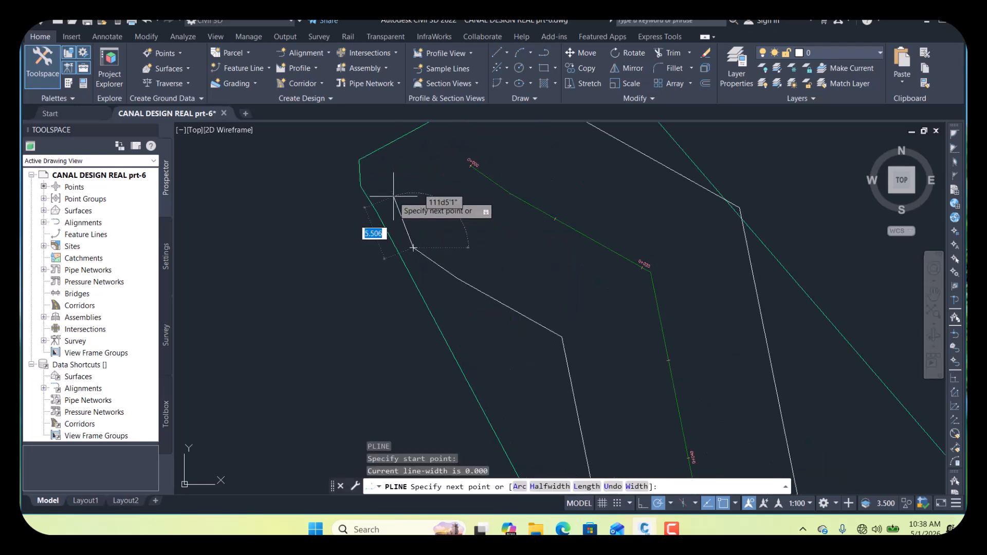
{"action": "left_click", "coordinate": [369, 176]}
{"action": "scroll", "coordinate": [379, 176], "scroll_direction": "down", "scroll_amount": 2}
{"action": "scroll", "coordinate": [441, 152], "scroll_direction": "down", "scroll_amount": 2}
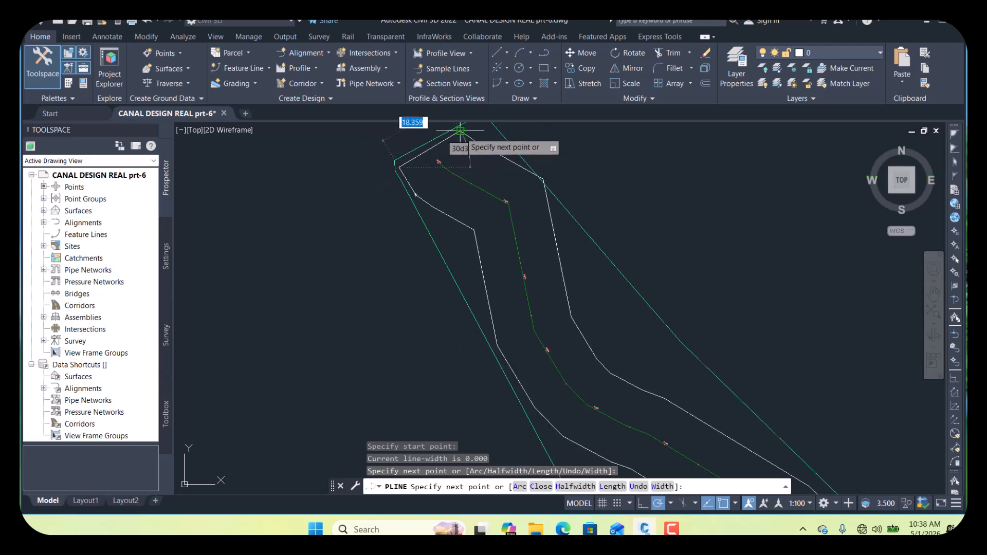
{"action": "left_click", "coordinate": [461, 131]}
{"action": "key", "text": "Return"}
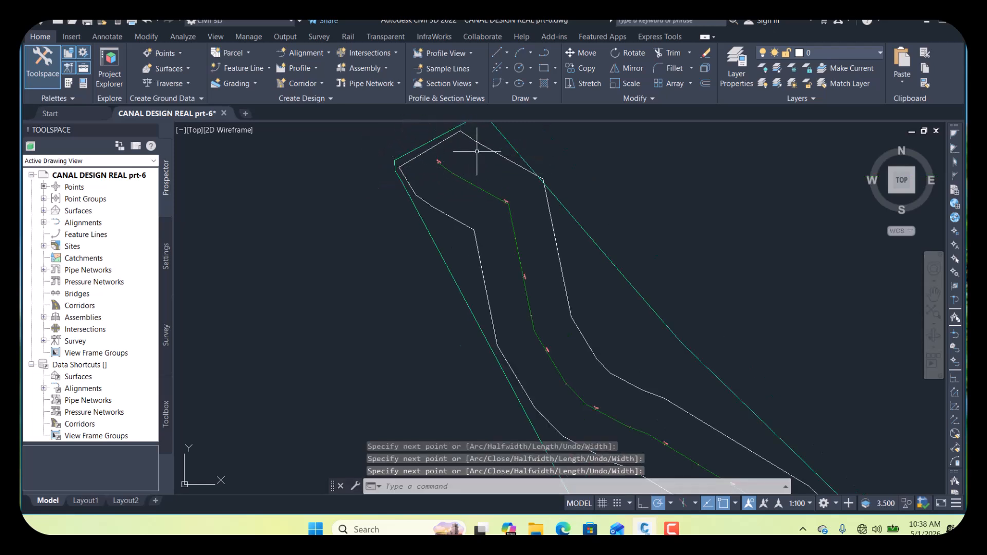
Join the two parallel polylines and the northern connecting segment into one polyline
{"action": "left_click", "coordinate": [478, 143]}
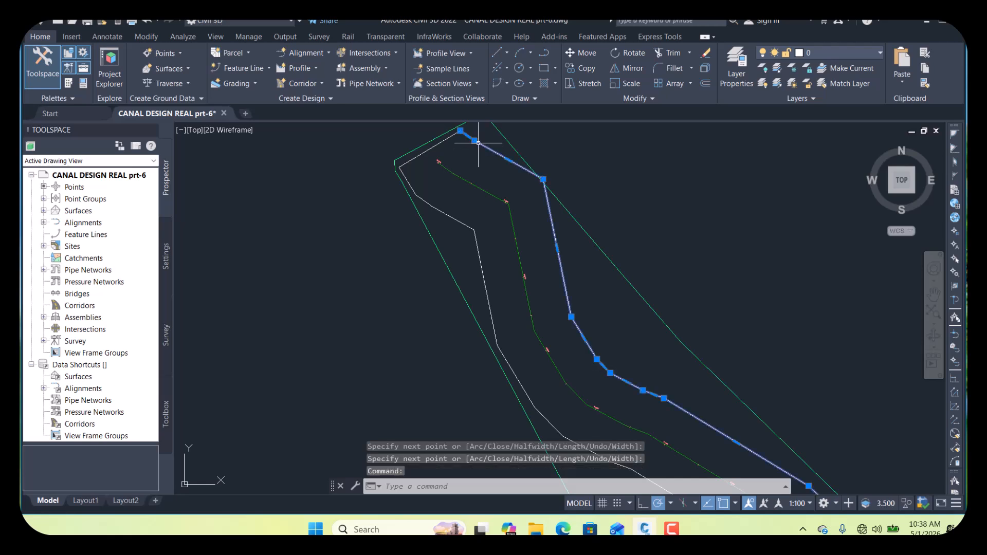
{"action": "left_click", "coordinate": [439, 144]}
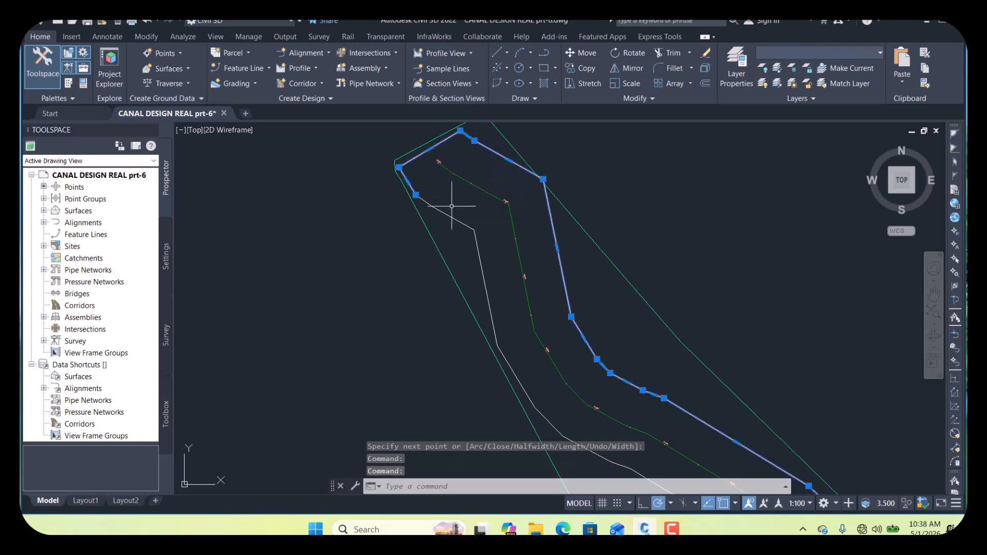
{"action": "left_click", "coordinate": [448, 212]}
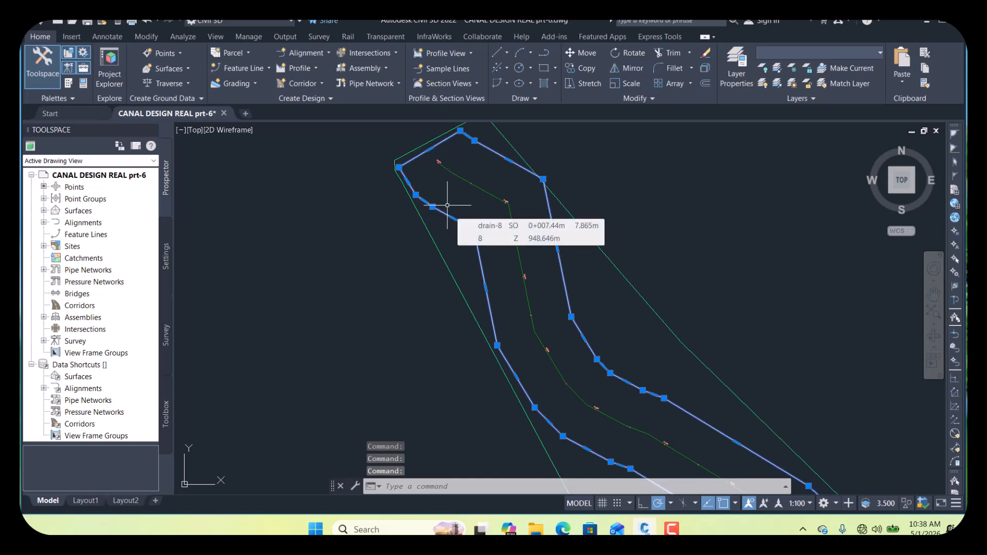
{"action": "type", "text": "j"}
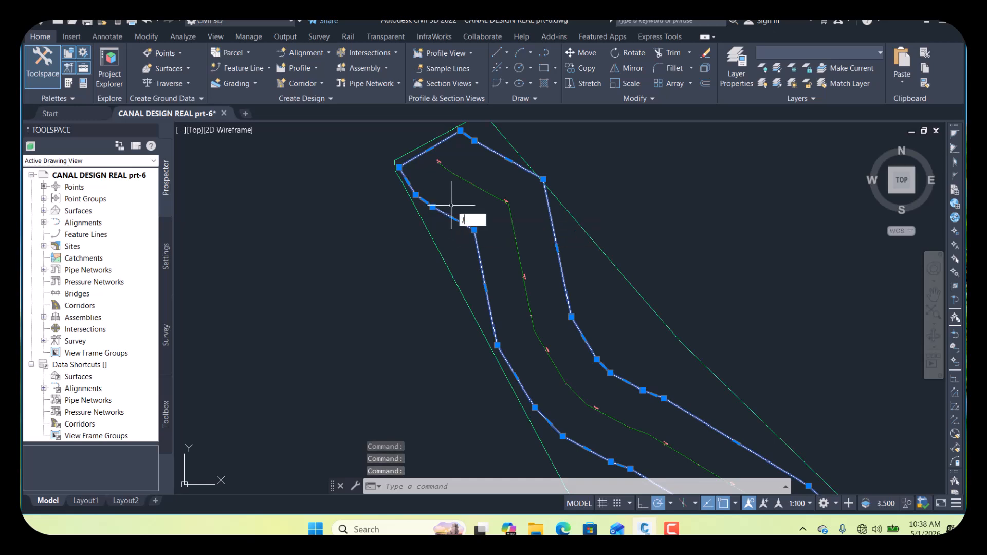
{"action": "key", "text": "Return"}
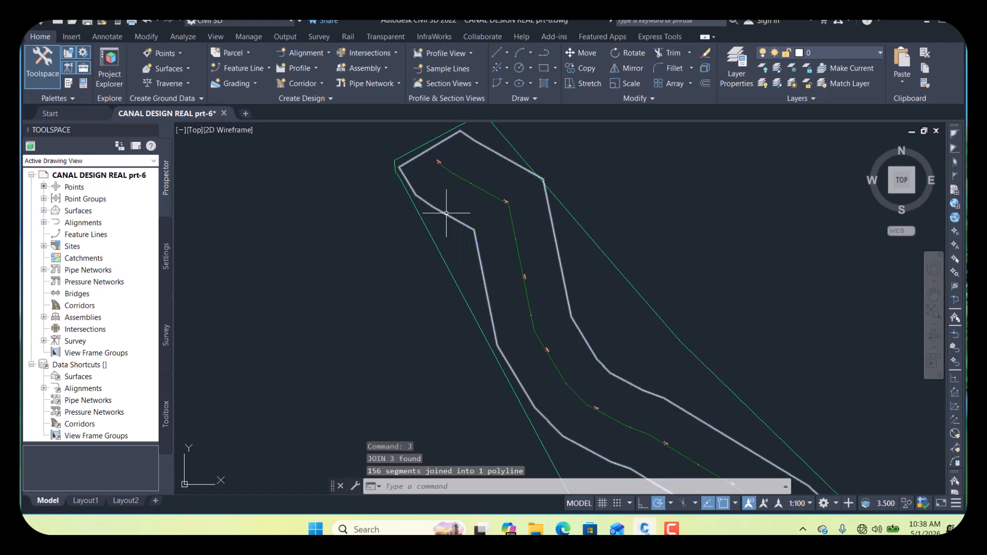
Draw a polyline connecting the southern ends of the two parallel polylines
{"action": "left_click", "coordinate": [446, 212]}
{"action": "scroll", "coordinate": [447, 211], "scroll_direction": "down", "scroll_amount": 6}
{"action": "scroll", "coordinate": [516, 237], "scroll_direction": "down", "scroll_amount": 3}
{"action": "scroll", "coordinate": [562, 362], "scroll_direction": "up", "scroll_amount": 5}
{"action": "scroll", "coordinate": [565, 350], "scroll_direction": "up", "scroll_amount": 5}
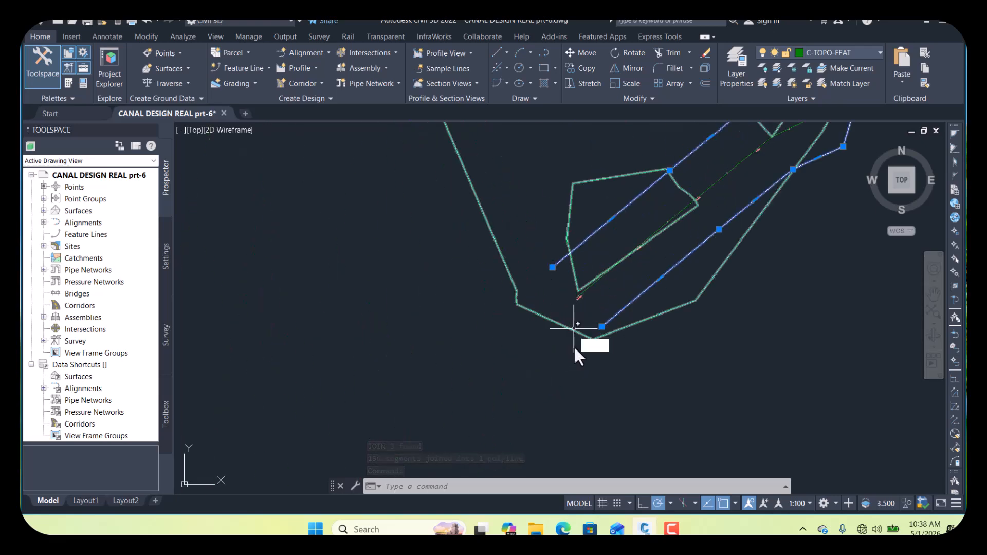
{"action": "key", "text": "Escape"}
{"action": "type", "text": "pl"}
{"action": "key", "text": "Return"}
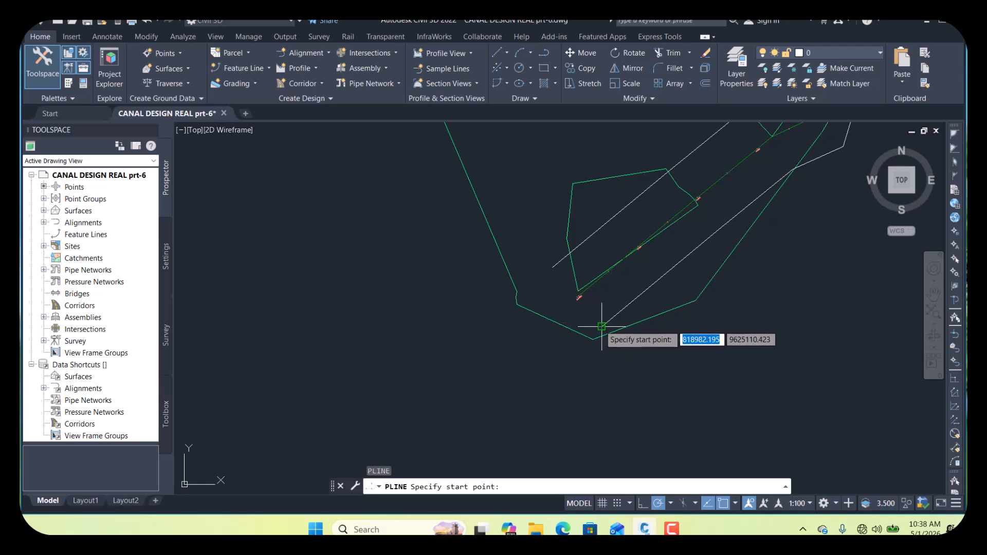
{"action": "scroll", "coordinate": [599, 325], "scroll_direction": "up", "scroll_amount": 2}
{"action": "left_click", "coordinate": [602, 326]}
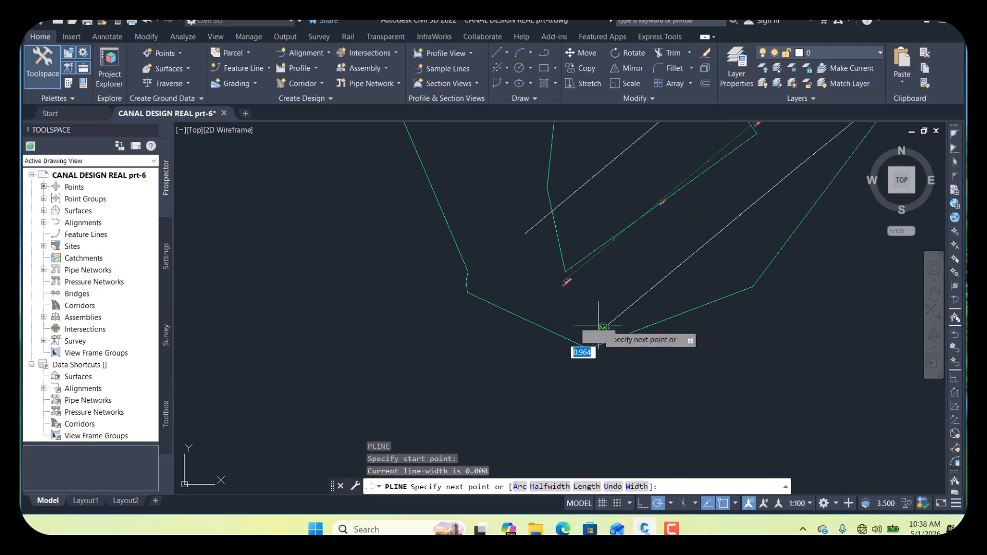
{"action": "left_click", "coordinate": [547, 311]}
{"action": "left_click", "coordinate": [514, 266]}
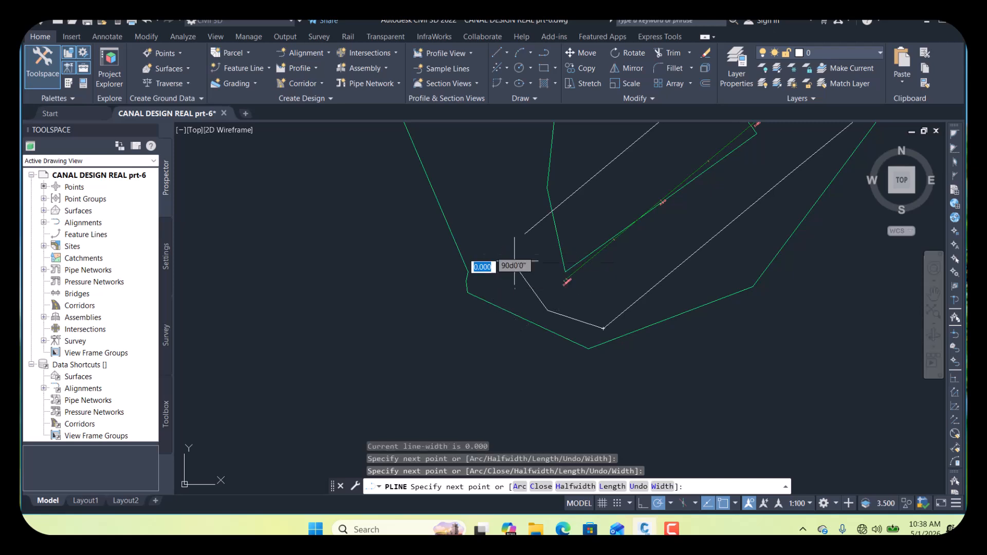
{"action": "left_click", "coordinate": [525, 234]}
{"action": "key", "text": "Escape"}
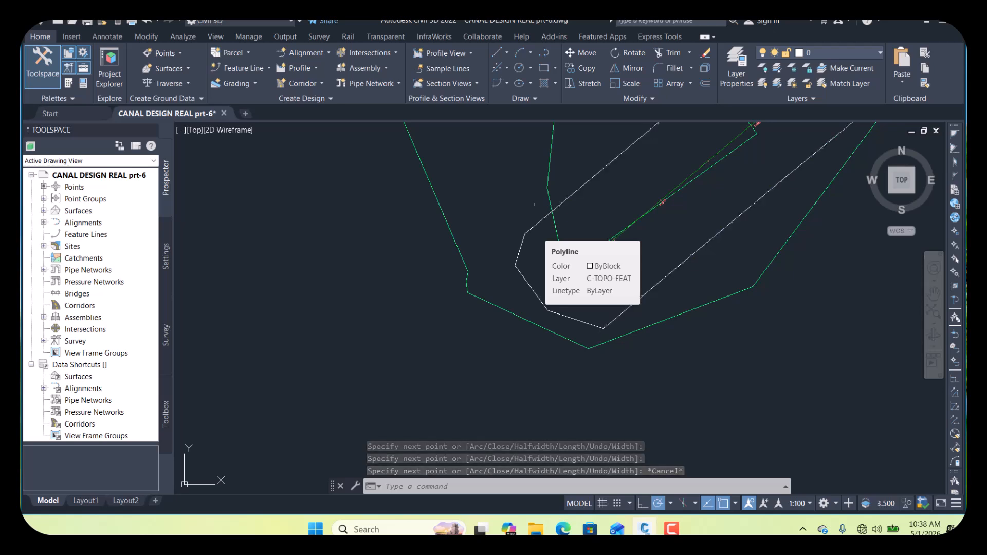
Join the southern connecting segment to the main boundary polyline so the outline forms one polyline
{"action": "left_click", "coordinate": [535, 226]}
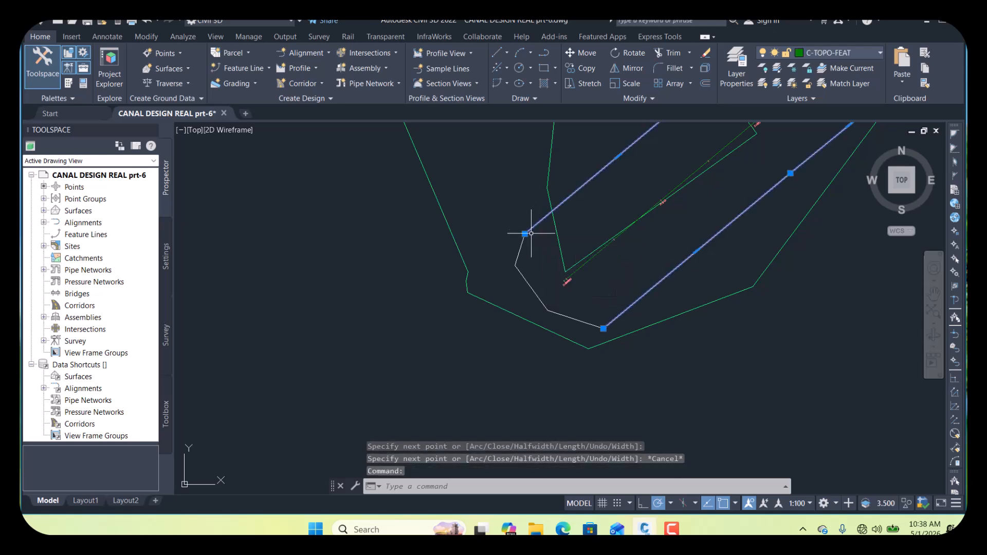
{"action": "left_click", "coordinate": [520, 269]}
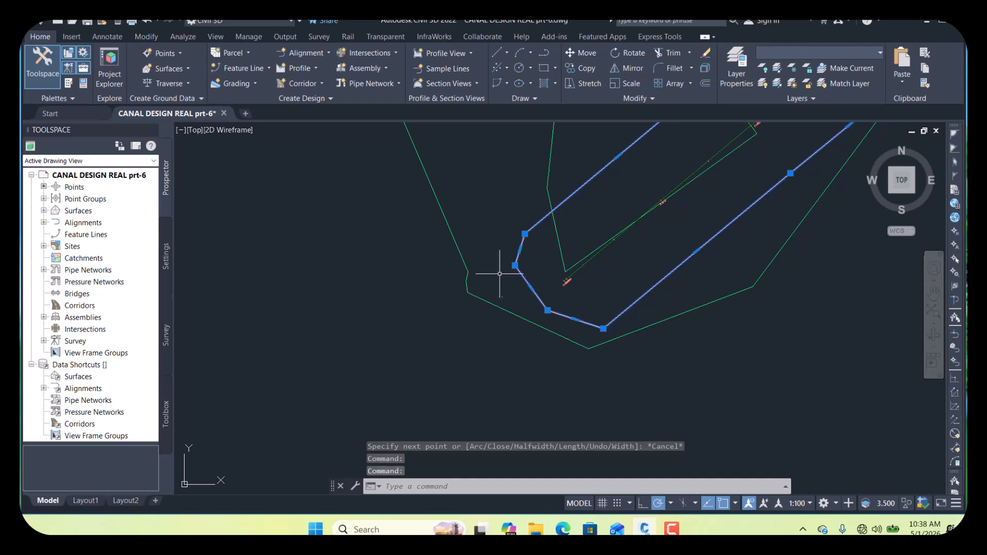
{"action": "type", "text": "J"}
{"action": "key", "text": "Return"}
{"action": "left_click", "coordinate": [516, 268]}
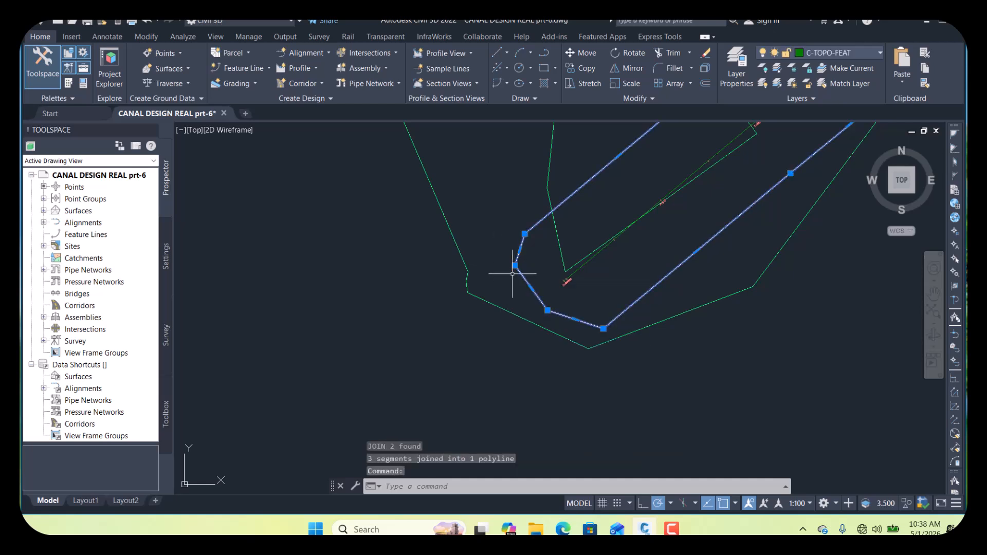
{"action": "scroll", "coordinate": [549, 312], "scroll_direction": "down", "scroll_amount": 5}
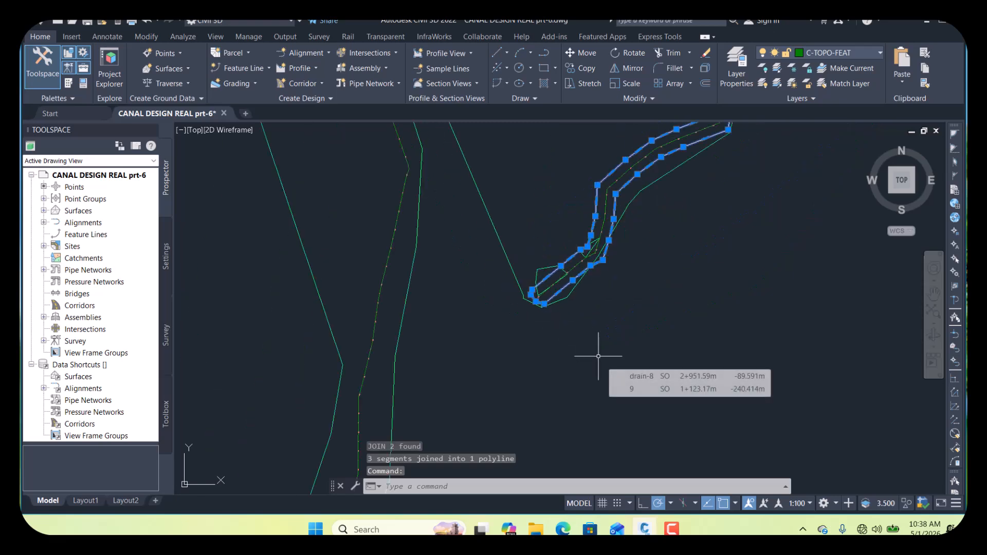
{"action": "key", "text": "Escape"}
Add an outer, non-destructive boundary named BO8 to surface 8's definition, selecting the joined polyline around the drain
{"action": "scroll", "coordinate": [599, 354], "scroll_direction": "up", "scroll_amount": 4}
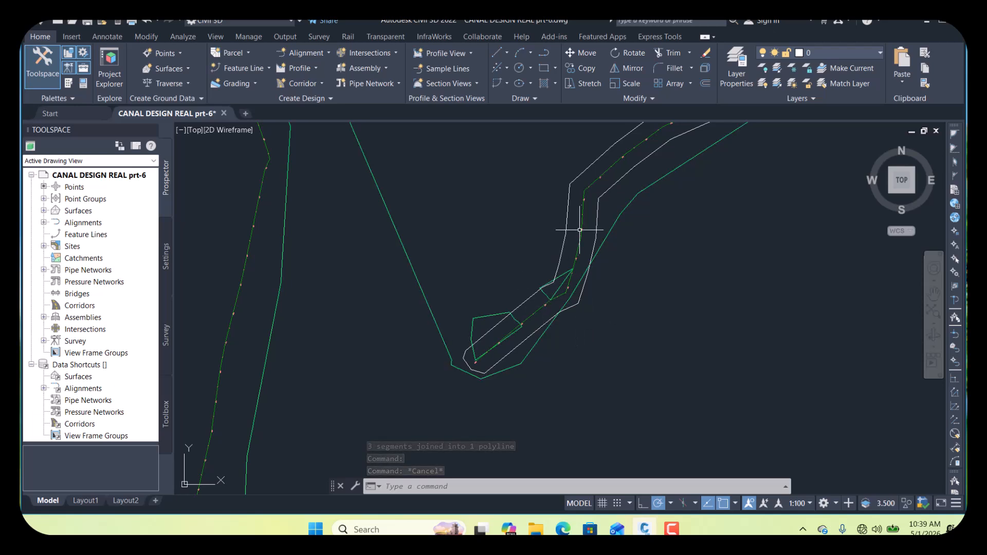
{"action": "scroll", "coordinate": [557, 368], "scroll_direction": "down", "scroll_amount": 3}
{"action": "scroll", "coordinate": [504, 339], "scroll_direction": "up", "scroll_amount": 3}
{"action": "mouse_move", "coordinate": [508, 338]}
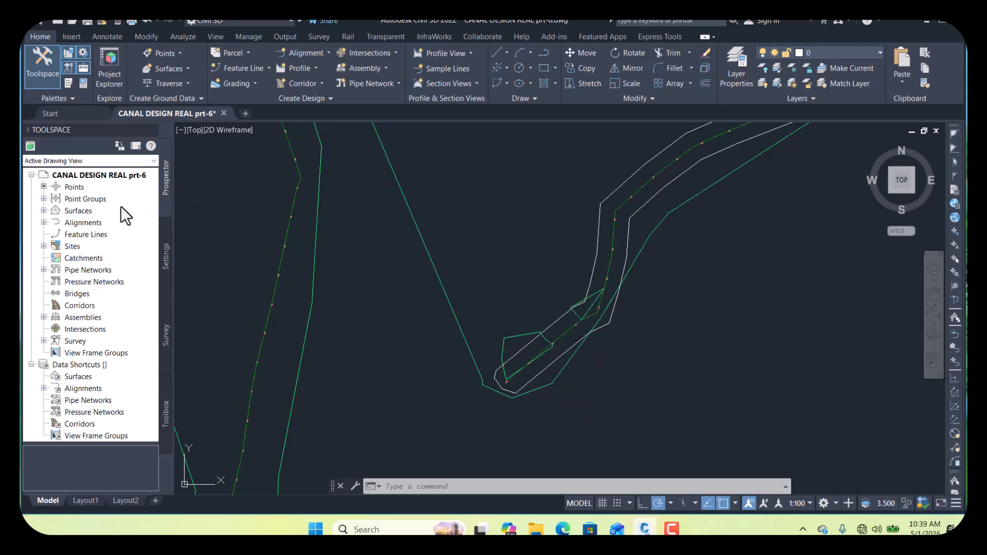
{"action": "left_click", "coordinate": [45, 211]}
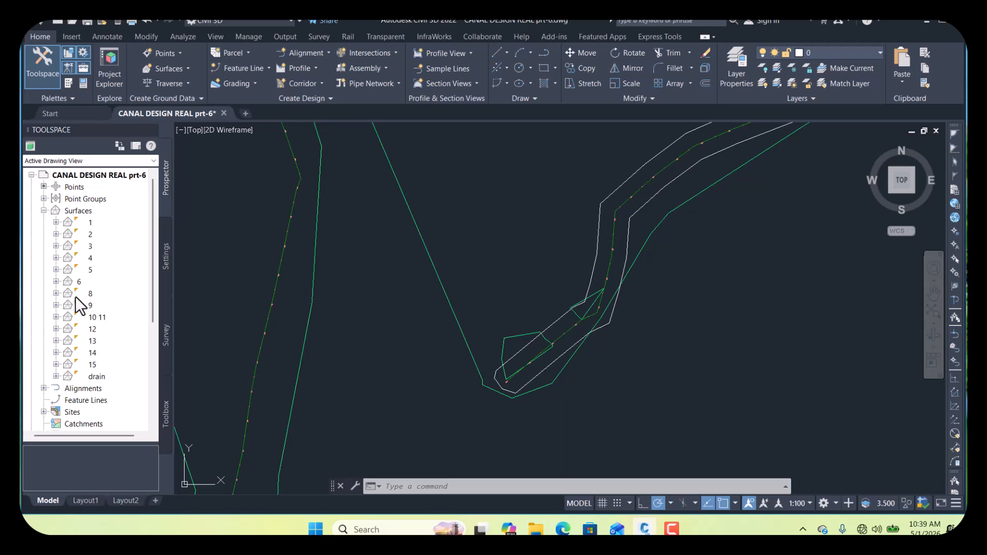
{"action": "left_click", "coordinate": [56, 293]}
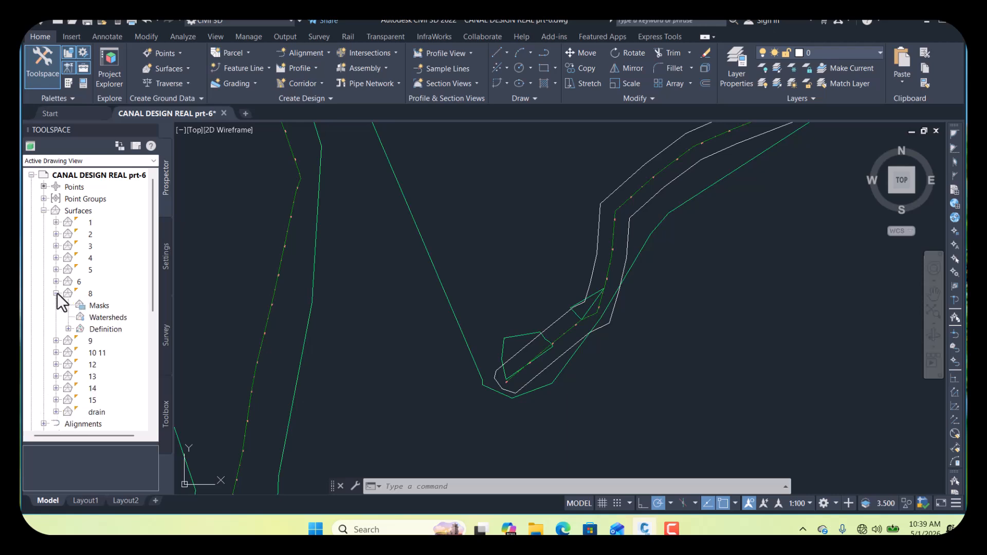
{"action": "left_click", "coordinate": [69, 330]}
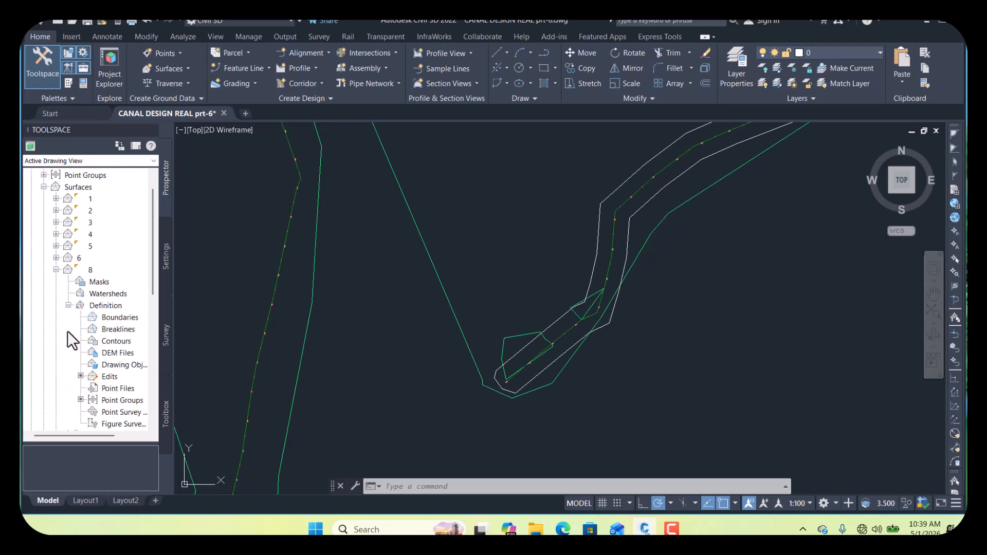
{"action": "scroll", "coordinate": [65, 299], "scroll_direction": "down", "scroll_amount": 3}
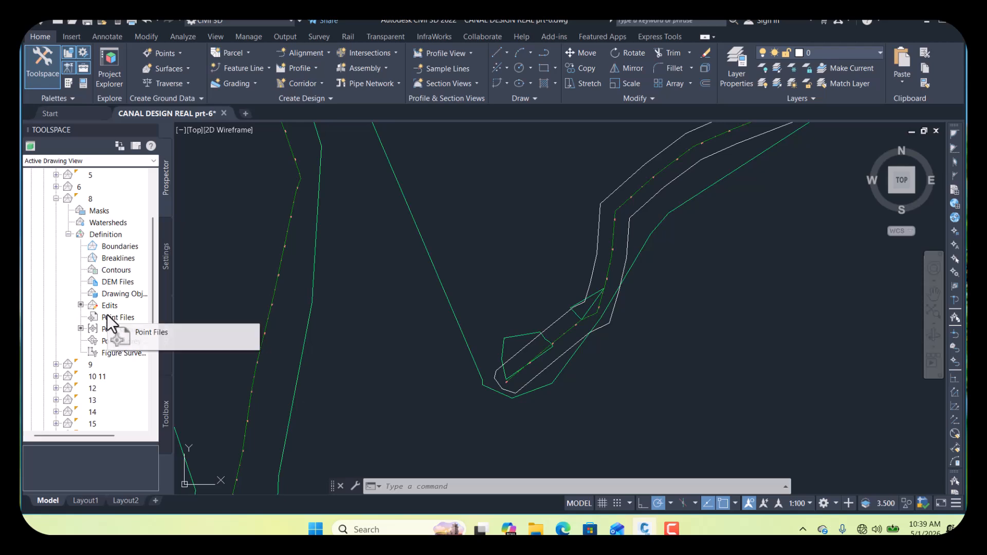
{"action": "left_click_drag", "start_coordinate": [107, 311], "coordinate": [114, 250]}
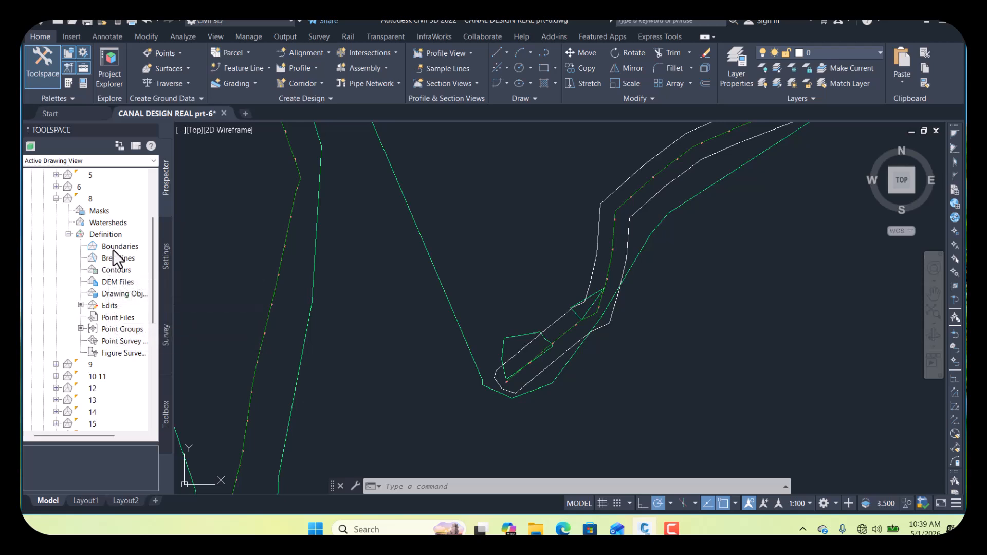
{"action": "left_click", "coordinate": [113, 249]}
{"action": "right_click", "coordinate": [122, 245]}
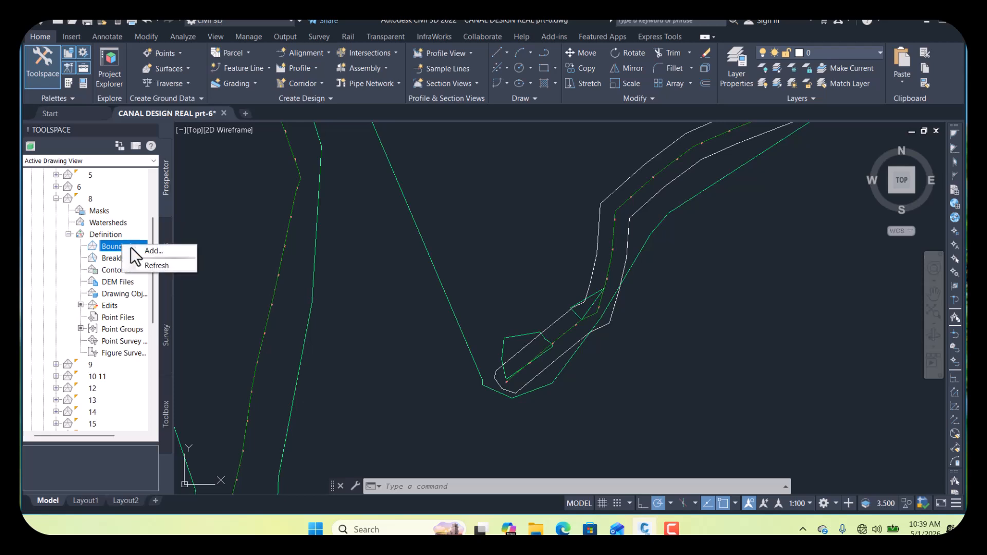
{"action": "left_click", "coordinate": [159, 252]}
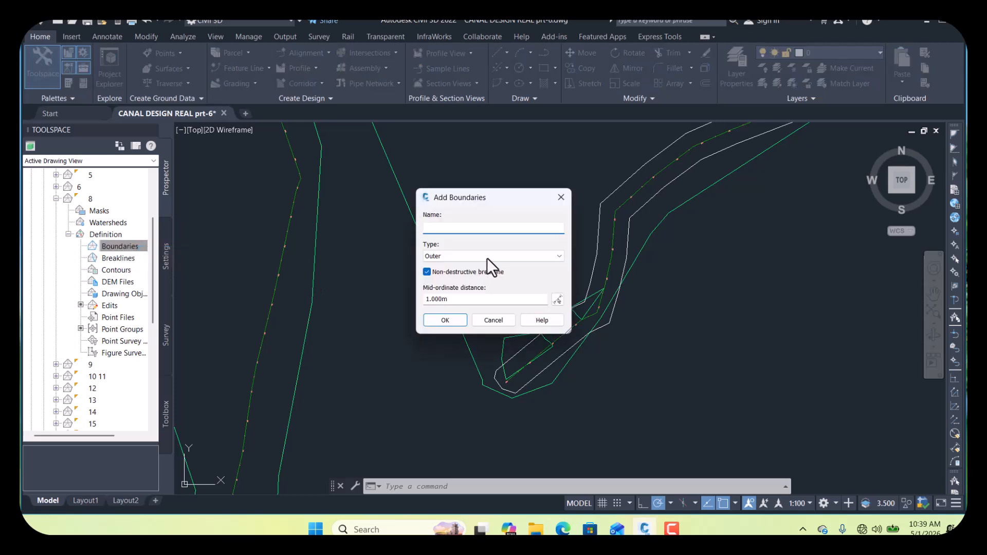
{"action": "type", "text": "b"}
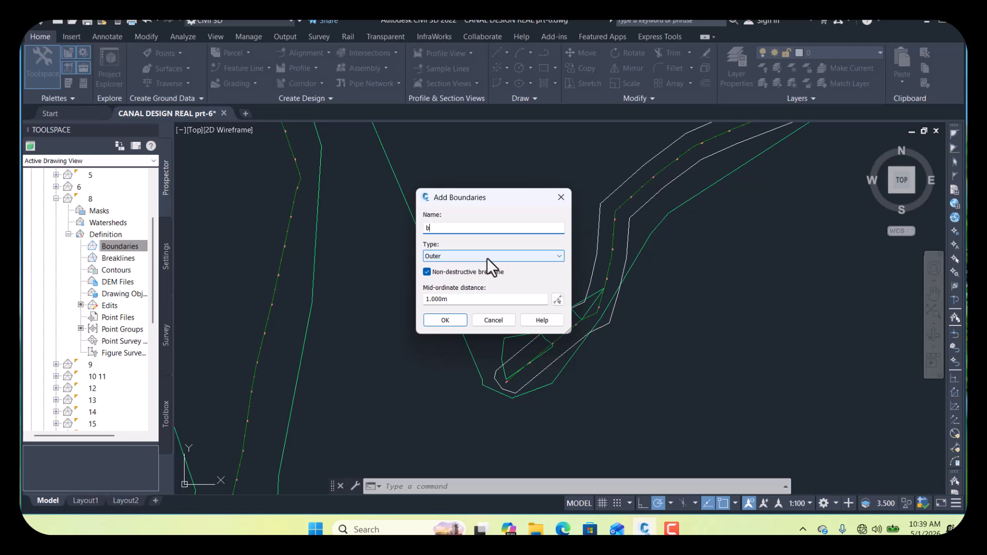
{"action": "type", "text": "o8"}
{"action": "key", "text": "BackSpace"}
{"action": "key", "text": "BackSpace"}
{"action": "key", "text": "BackSpace"}
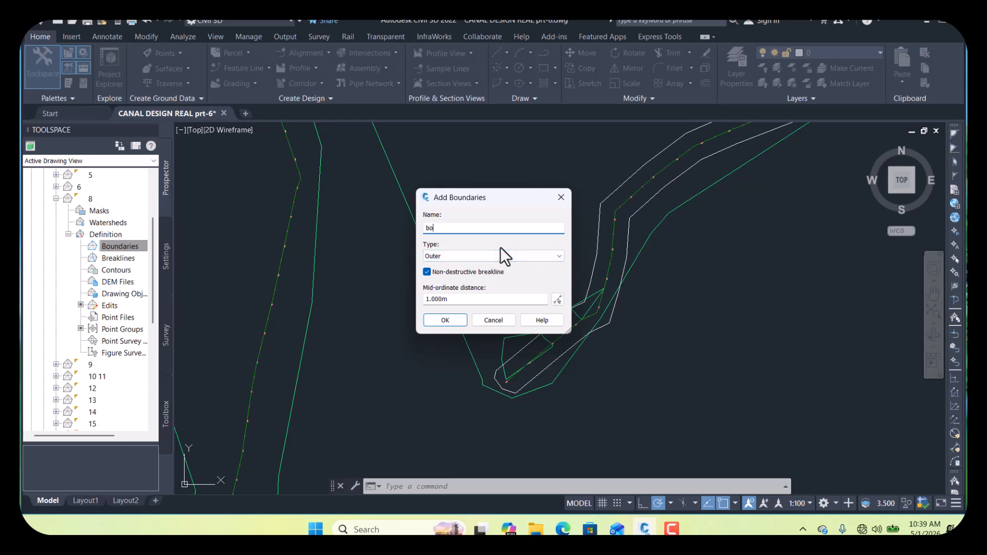
{"action": "key", "text": "Caps_Lock"}
{"action": "type", "text": "BO8"}
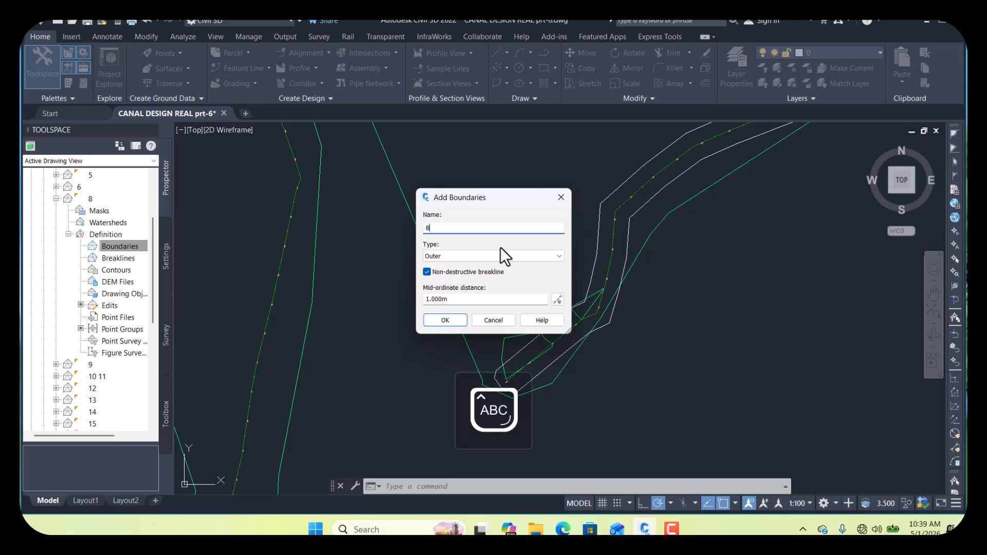
{"action": "left_click", "coordinate": [445, 320]}
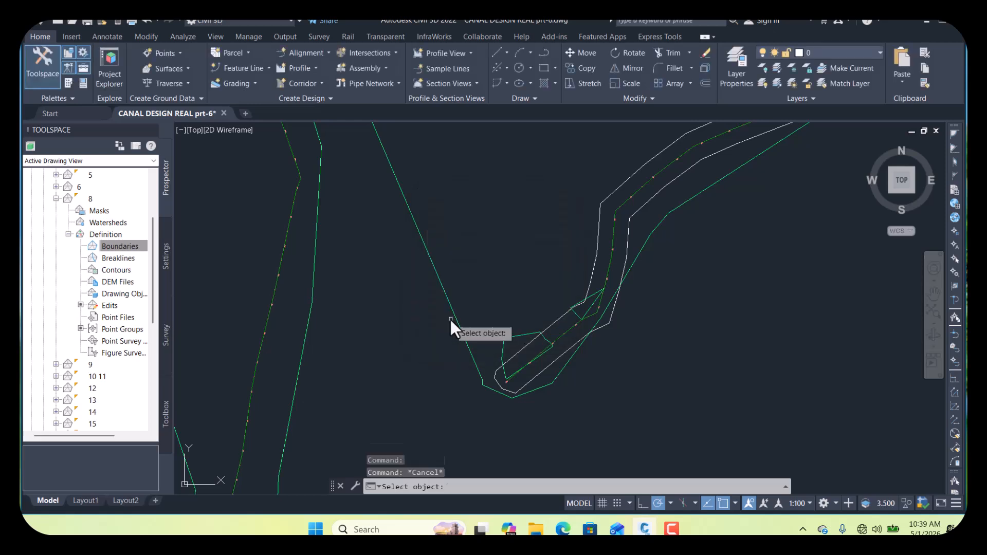
{"action": "left_click", "coordinate": [593, 268]}
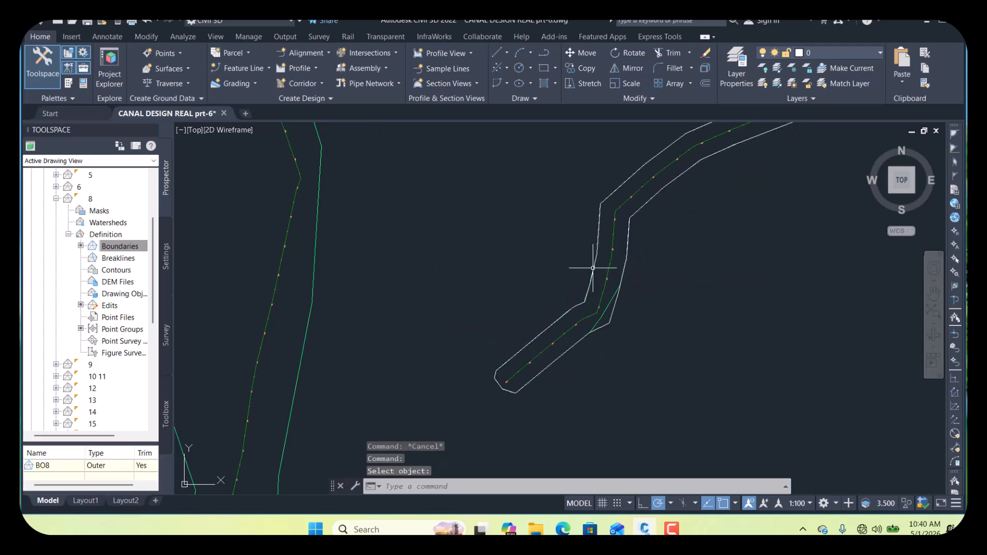
Zoom and pan along the drain to inspect surface 8 as trimmed by the new boundary
{"action": "scroll", "coordinate": [576, 352], "scroll_direction": "down", "scroll_amount": 3}
{"action": "scroll", "coordinate": [587, 370], "scroll_direction": "down", "scroll_amount": 3}
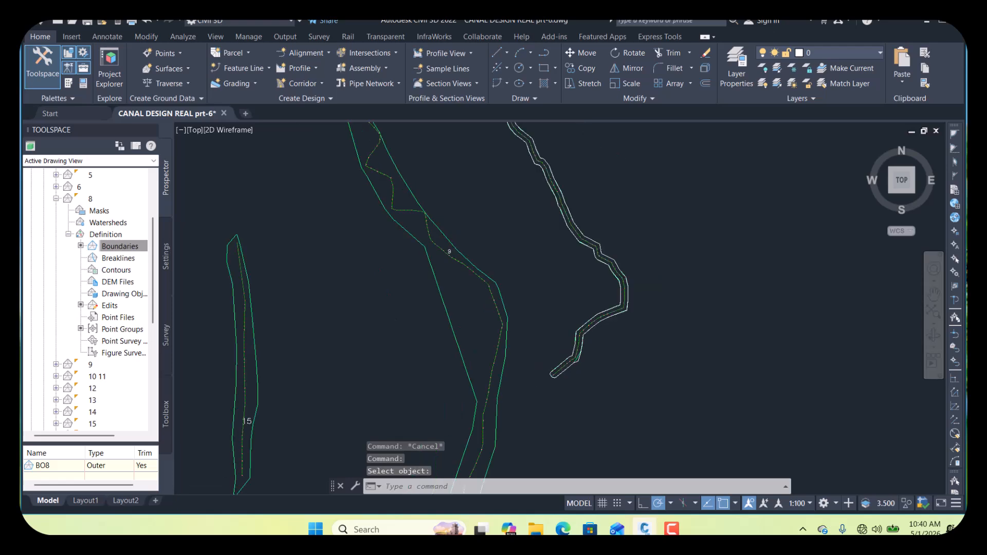
{"action": "scroll", "coordinate": [485, 194], "scroll_direction": "up", "scroll_amount": 2}
{"action": "scroll", "coordinate": [525, 364], "scroll_direction": "up", "scroll_amount": 2}
{"action": "scroll", "coordinate": [524, 355], "scroll_direction": "down", "scroll_amount": 3}
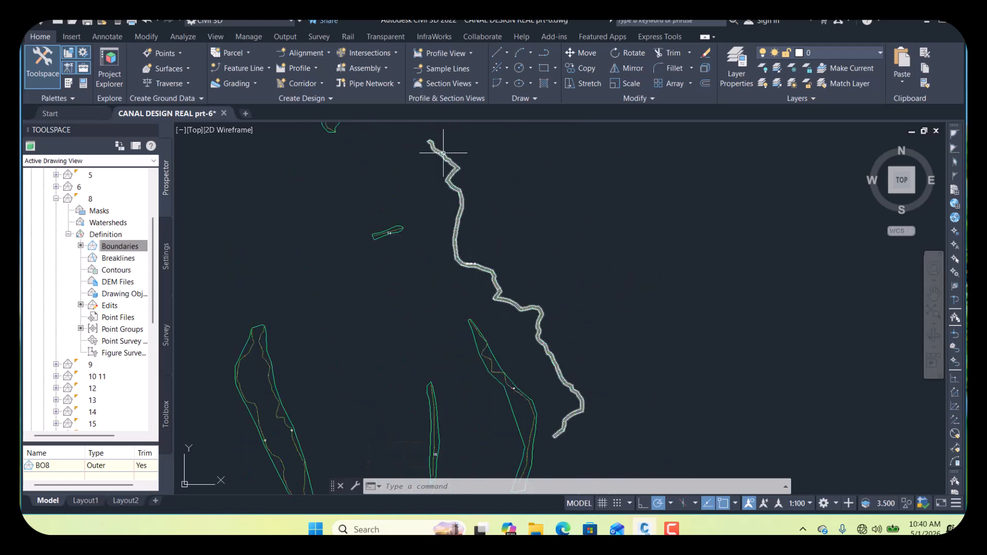
{"action": "scroll", "coordinate": [432, 144], "scroll_direction": "up", "scroll_amount": 1}
{"action": "scroll", "coordinate": [442, 154], "scroll_direction": "up", "scroll_amount": 3}
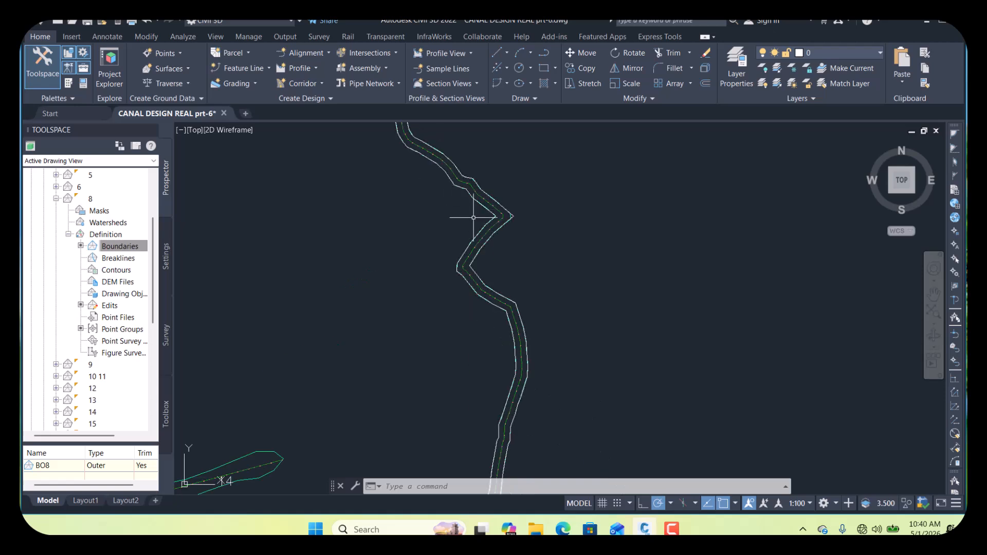
{"action": "scroll", "coordinate": [469, 260], "scroll_direction": "up", "scroll_amount": 3}
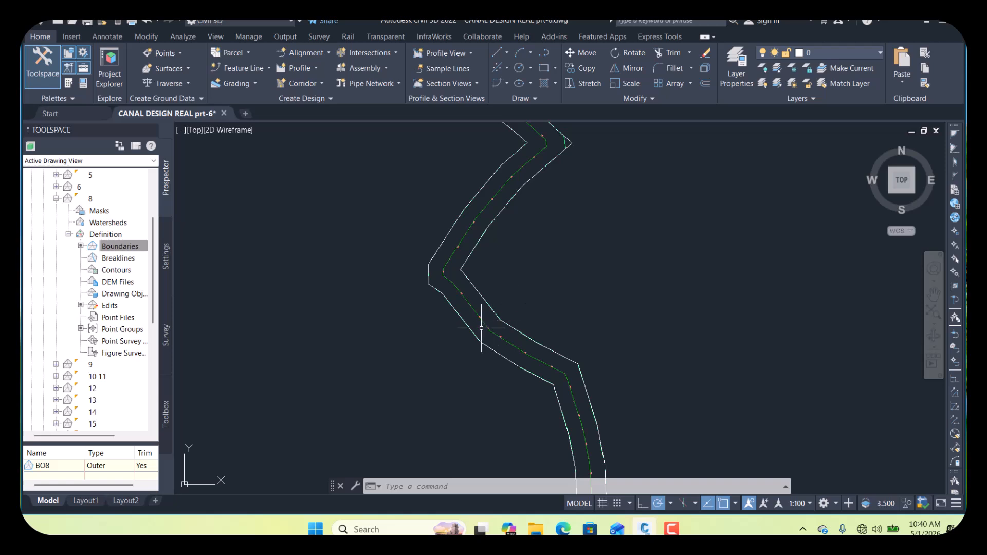
{"action": "scroll", "coordinate": [458, 267], "scroll_direction": "down", "scroll_amount": 3}
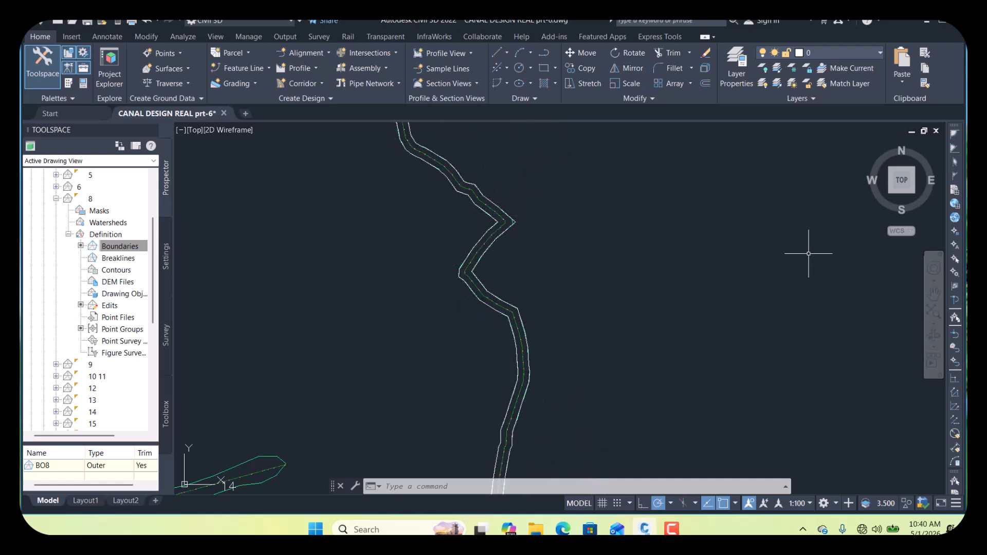
{"action": "scroll", "coordinate": [540, 269], "scroll_direction": "down", "scroll_amount": 5}
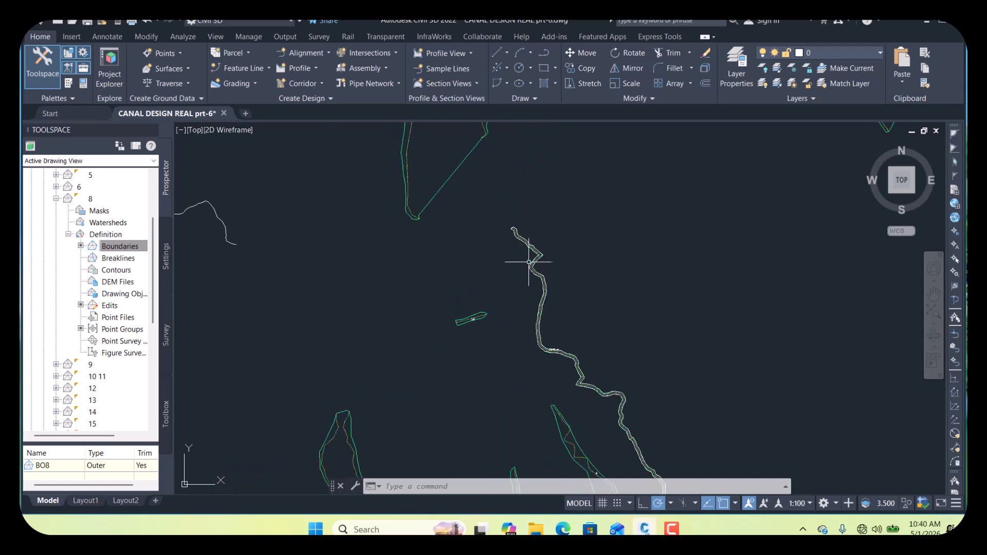
{"action": "scroll", "coordinate": [597, 414], "scroll_direction": "up", "scroll_amount": 5}
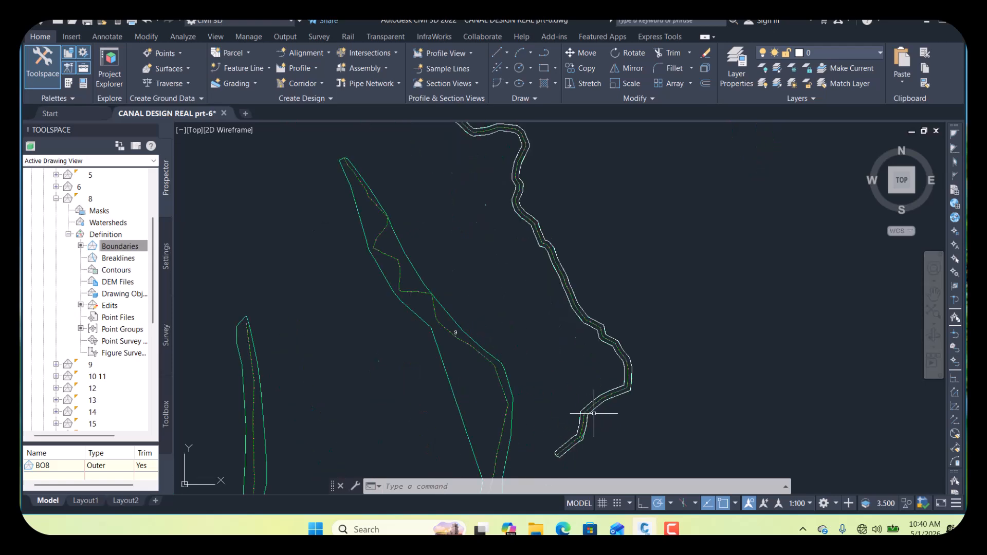
{"action": "scroll", "coordinate": [689, 385], "scroll_direction": "down", "scroll_amount": 8}
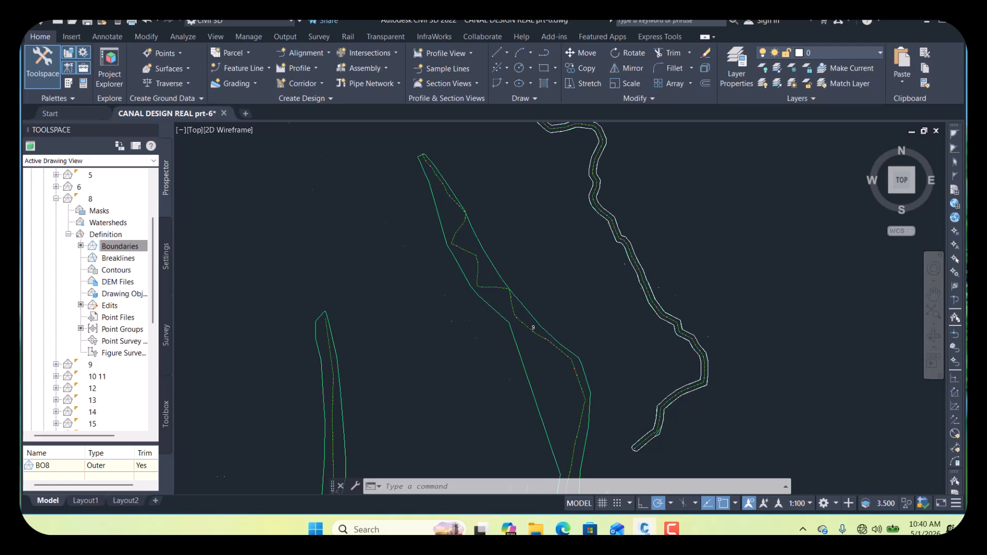
{"action": "scroll", "coordinate": [686, 355], "scroll_direction": "up", "scroll_amount": 2}
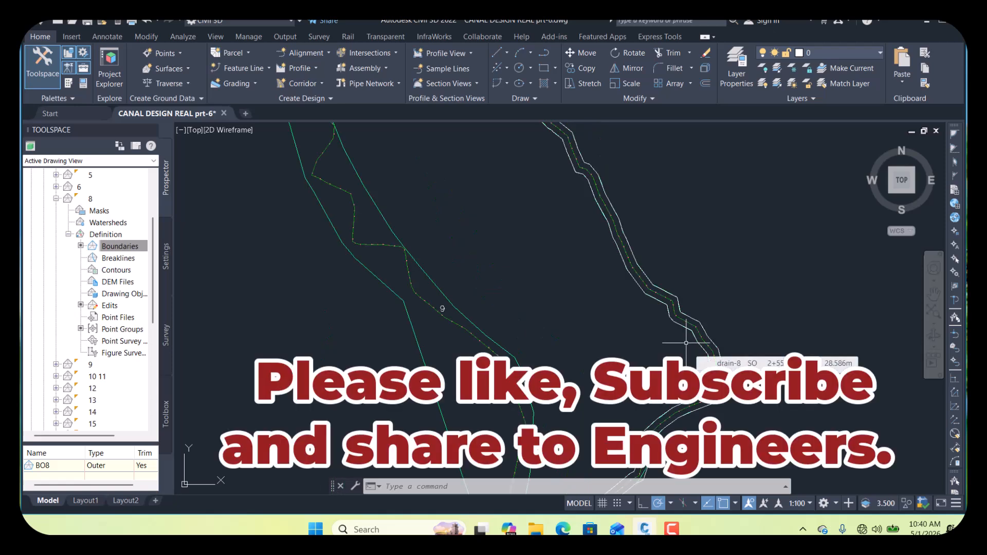